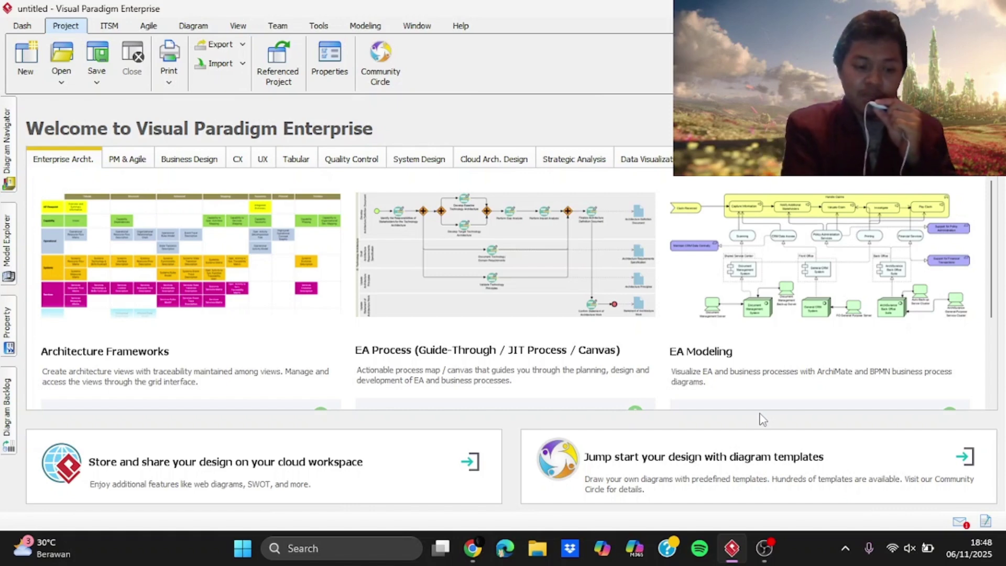
Look over the assignment questions and BPMN example in the browser PDF, and return to Visual Paradigm
{"action": "key", "text": "alt+Tab"}
{"action": "key", "text": "alt+Tab"}
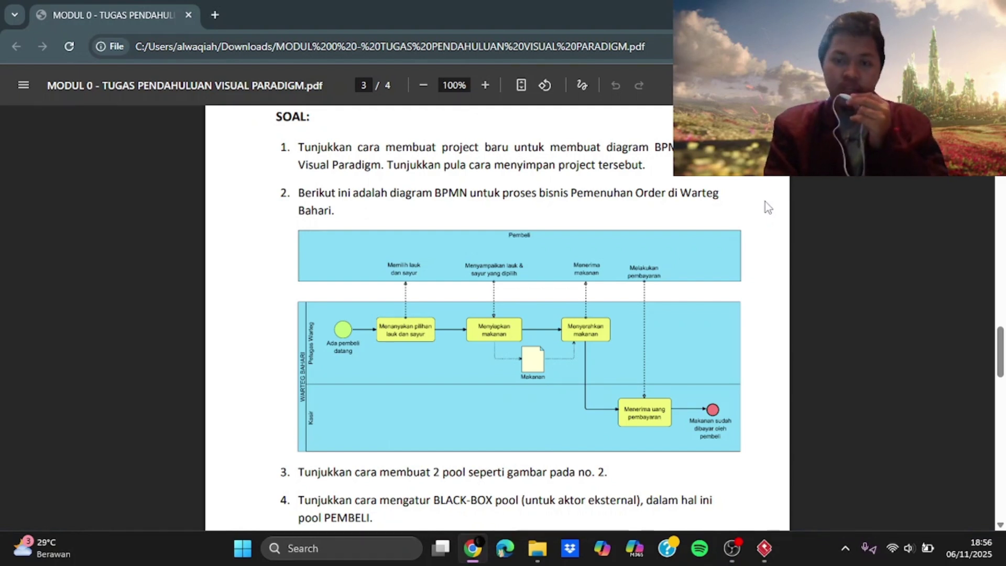
{"action": "key", "text": "alt+Tab"}
{"action": "key", "text": "alt+Tab"}
{"action": "key", "text": "alt+Tab"}
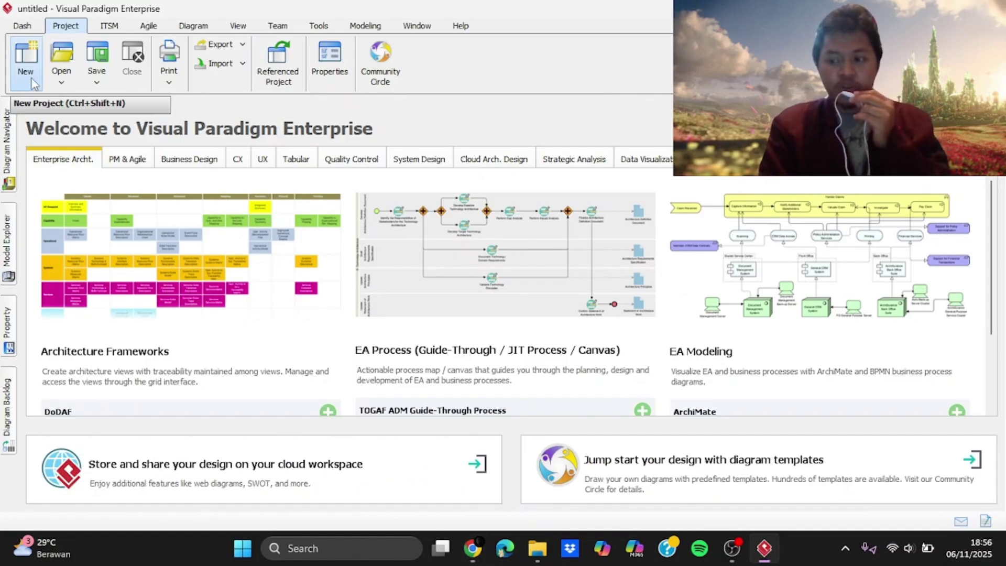
Start a new project named "Pemenuhan Order Warteg Bahari", keeping UML as its data type set
{"action": "left_click", "coordinate": [28, 73]}
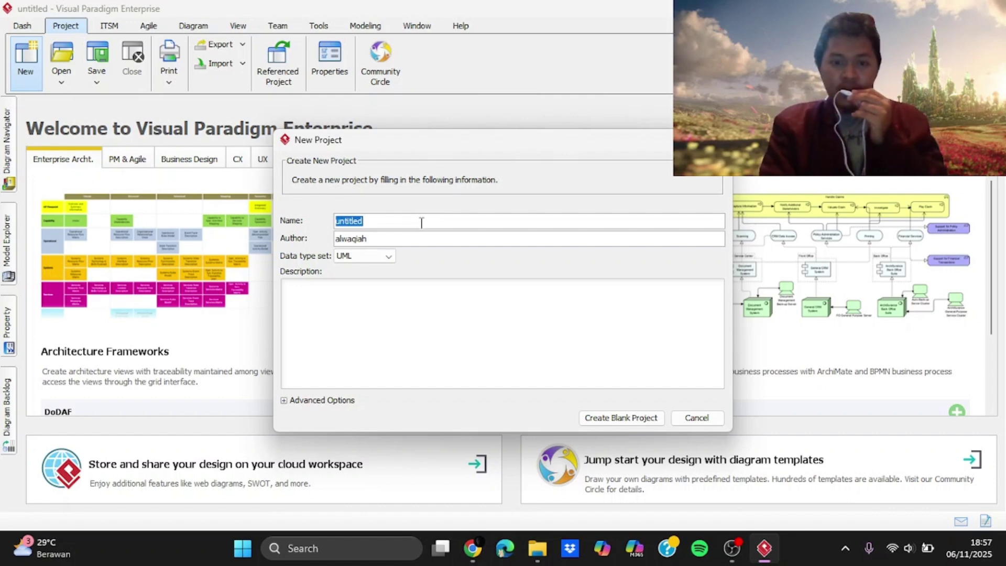
{"action": "left_click", "coordinate": [385, 241]}
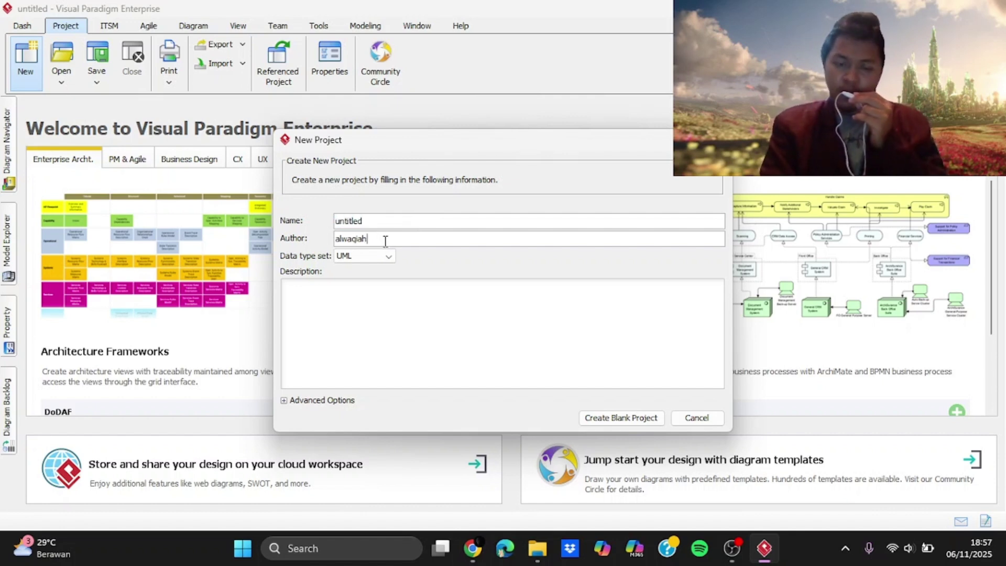
{"action": "left_click", "coordinate": [377, 257]}
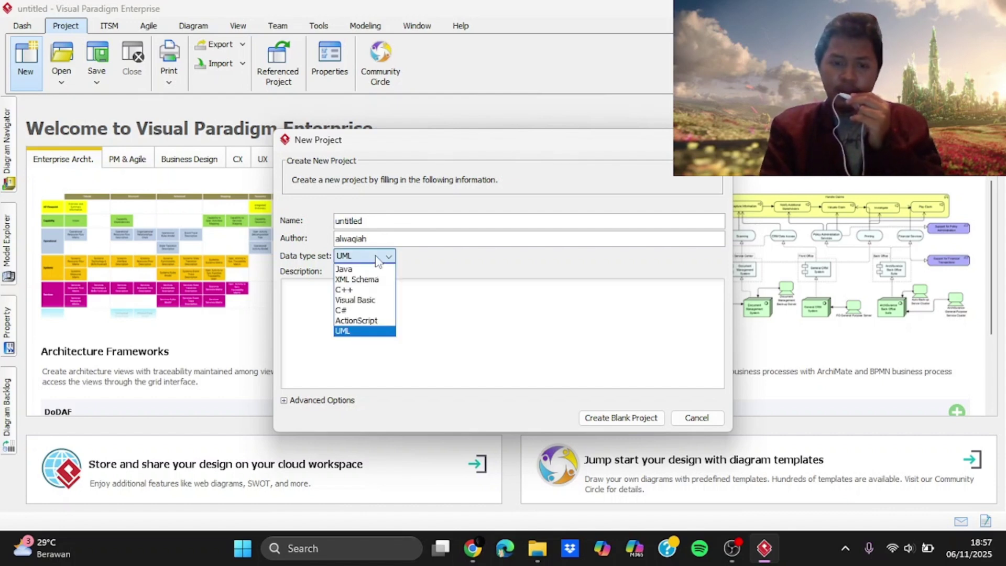
{"action": "left_click", "coordinate": [377, 259]}
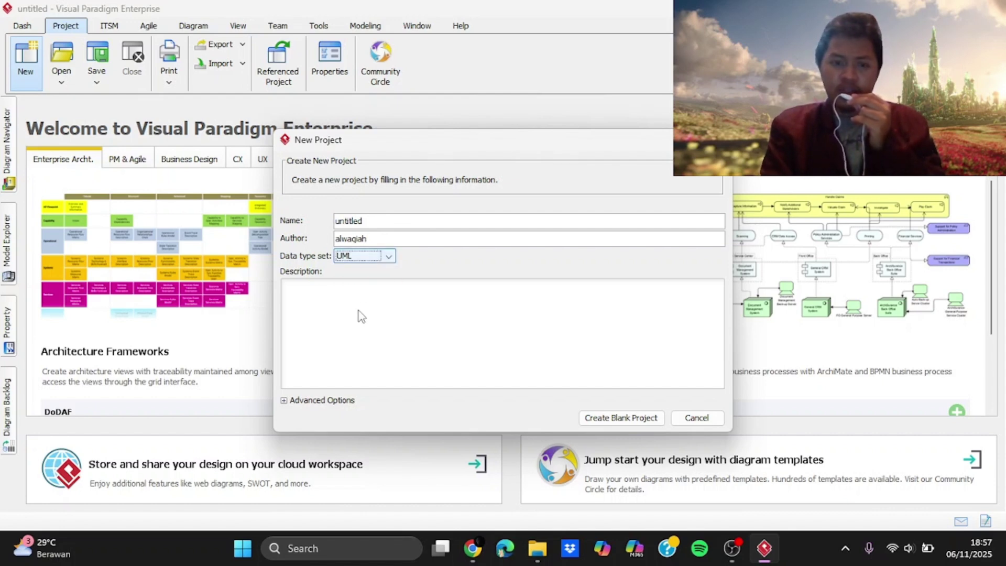
{"action": "left_click", "coordinate": [377, 221]}
{"action": "double_click", "coordinate": [377, 221]}
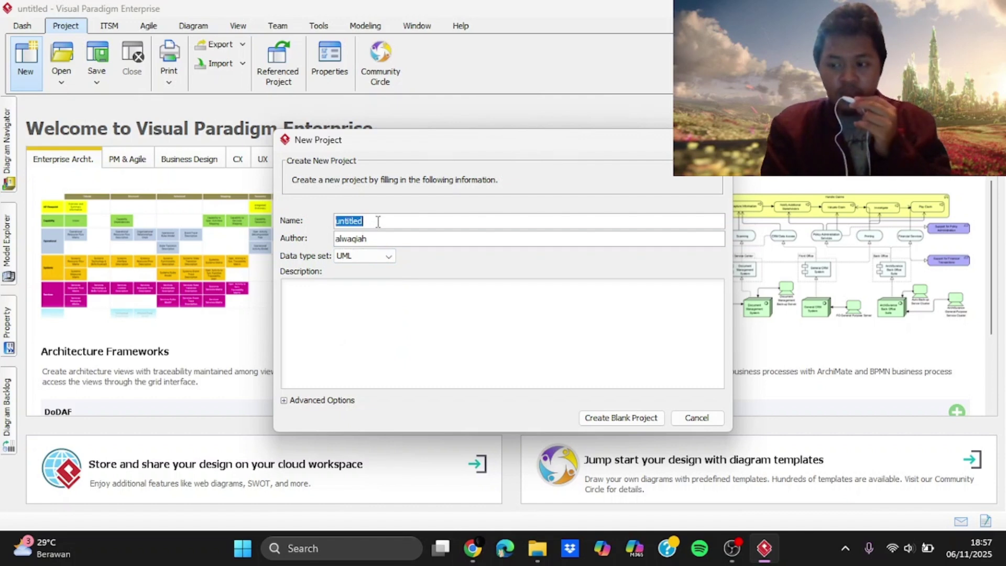
{"action": "key", "text": "BackSpace"}
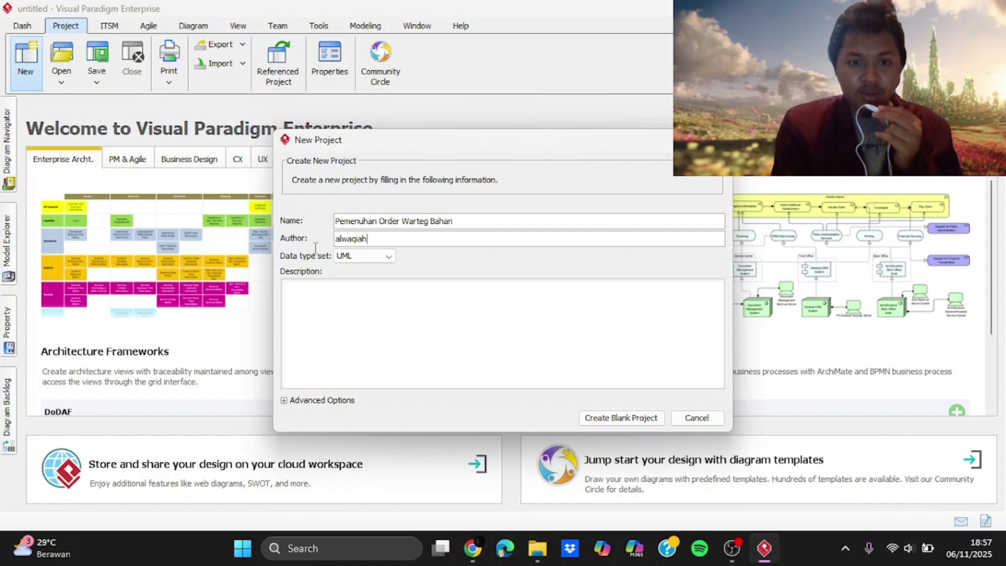
Replace the project author with the author's full name and create the blank project
{"action": "key", "text": "ctrl+a"}
{"action": "type", "text": "Mu"}
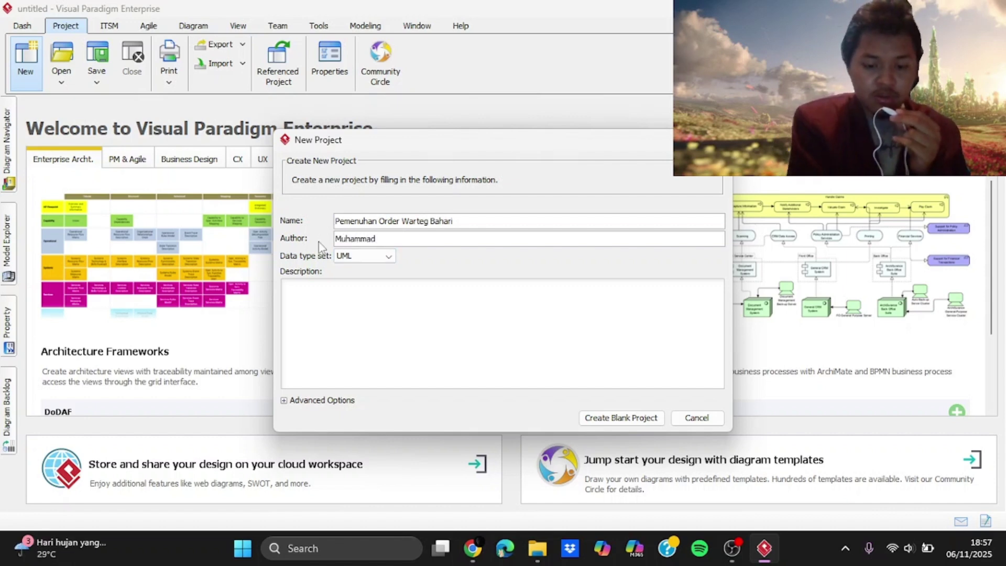
{"action": "type", "text": "hammad Bahy"}
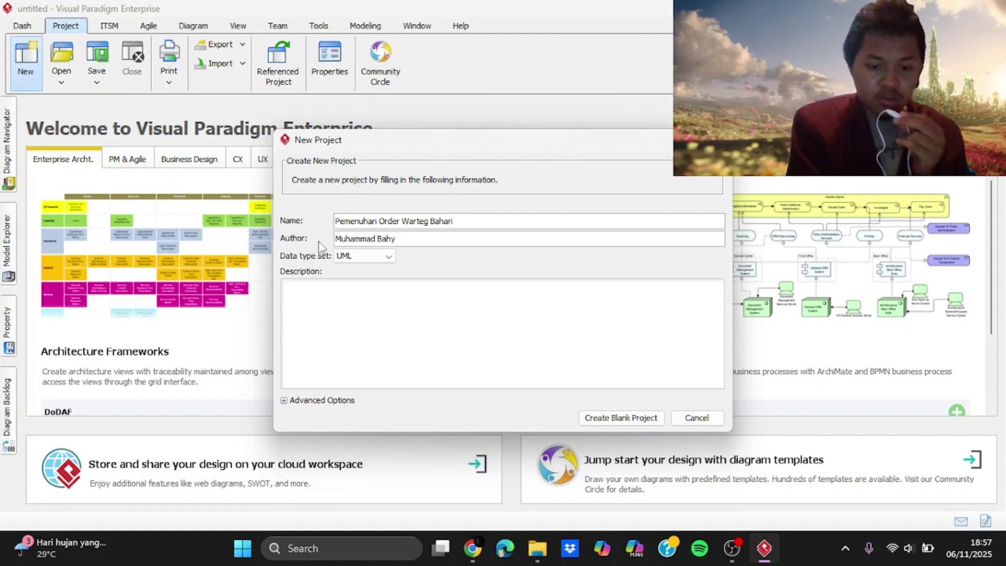
{"action": "type", "text": " Ramadhan"}
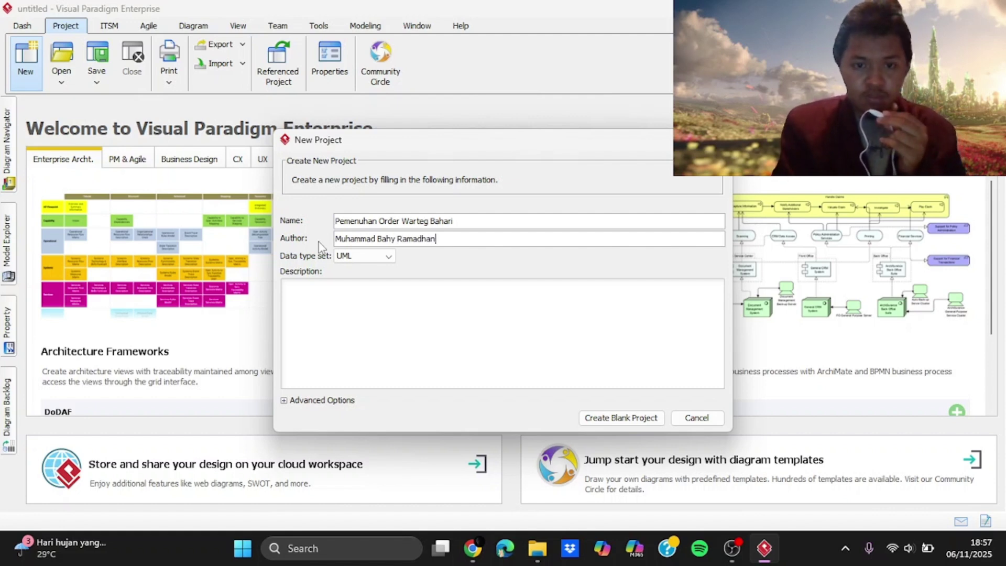
{"action": "left_click", "coordinate": [661, 423]}
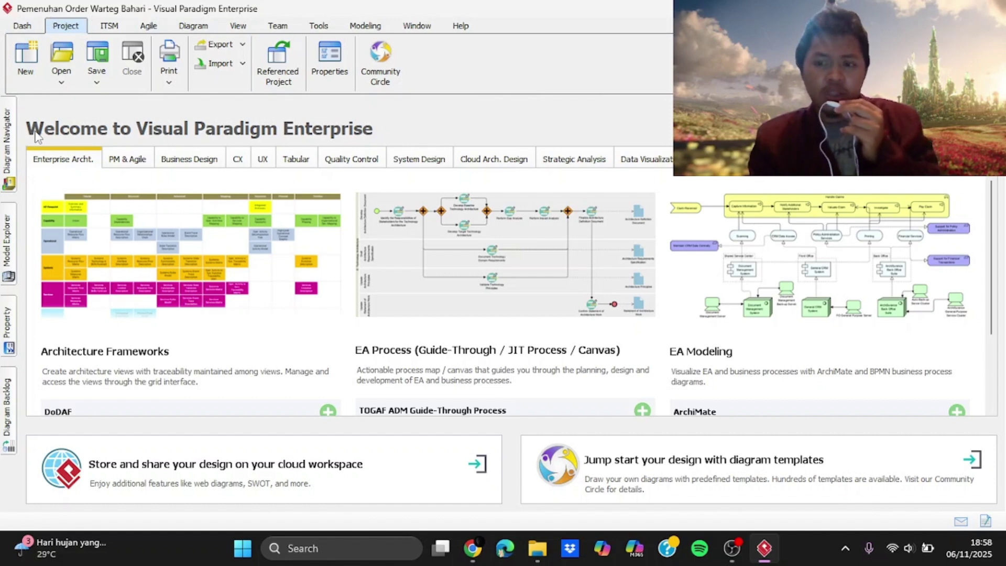
Save the project as "Pemenuhan Order Warteg Bahari.vpp" in the VPProjects folder
{"action": "left_click", "coordinate": [97, 84]}
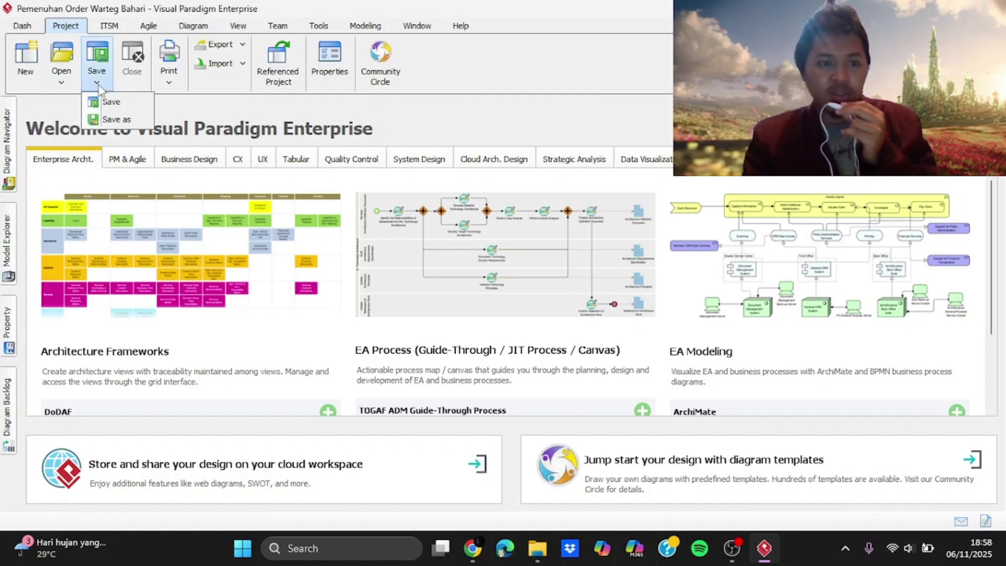
{"action": "left_click", "coordinate": [123, 123]}
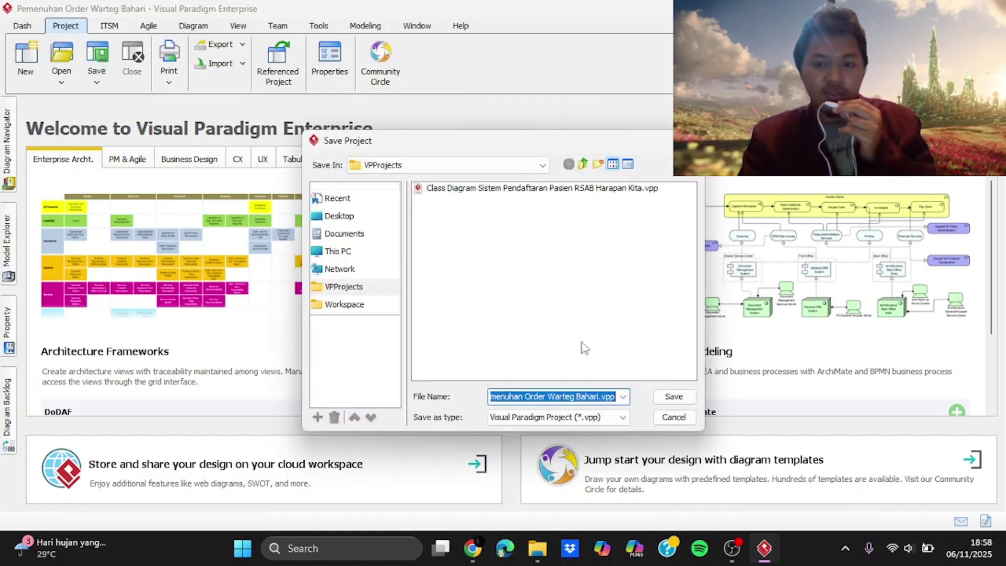
{"action": "left_click", "coordinate": [673, 397]}
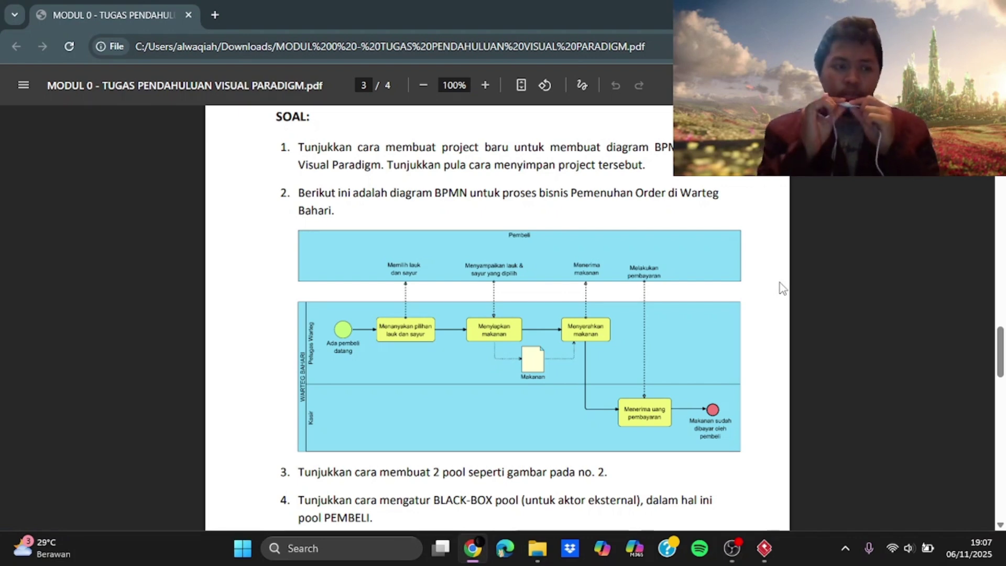
Return to the Visual Paradigm project and create a new Business Process Diagram under Business Modeling
{"action": "key", "text": "alt+Tab"}
{"action": "key", "text": "Tab"}
{"action": "key", "text": "Tab"}
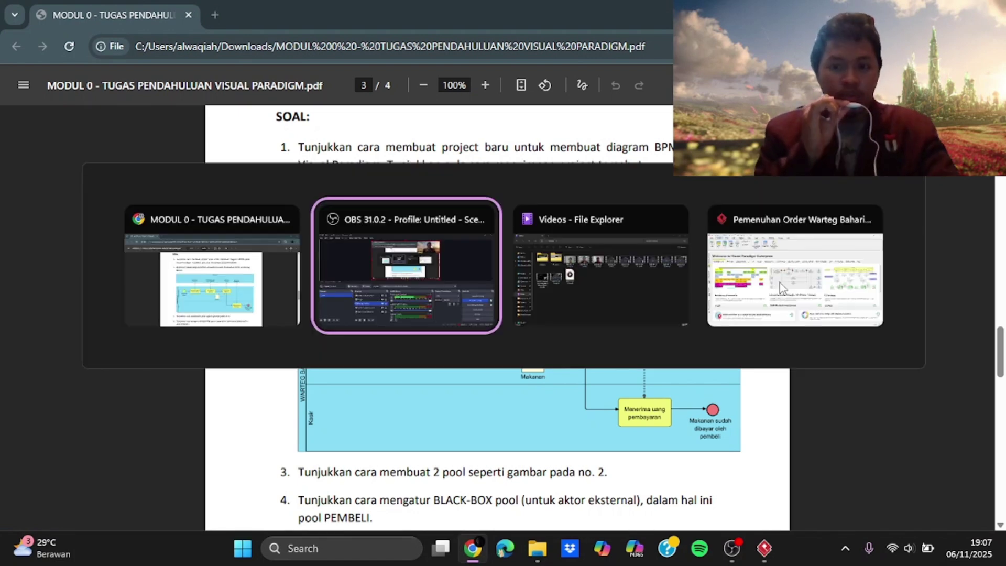
{"action": "left_click", "coordinate": [16, 150]}
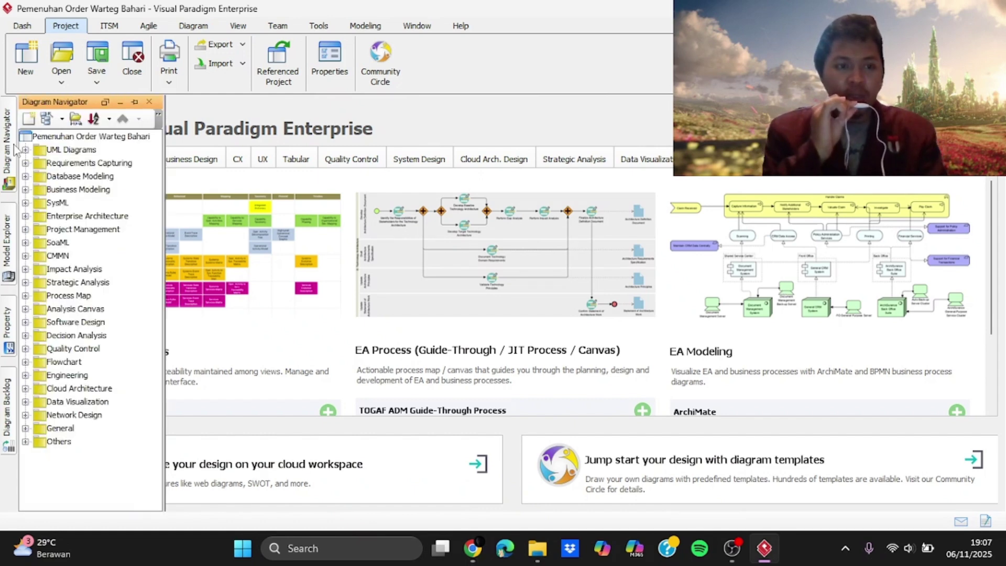
{"action": "left_click", "coordinate": [25, 189]}
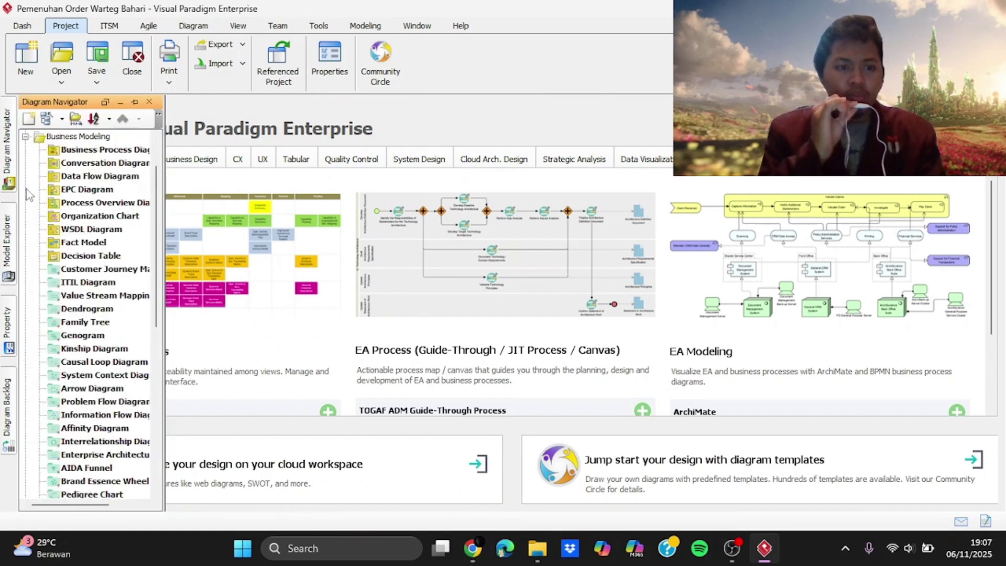
{"action": "left_click", "coordinate": [82, 152]}
{"action": "right_click", "coordinate": [83, 154]}
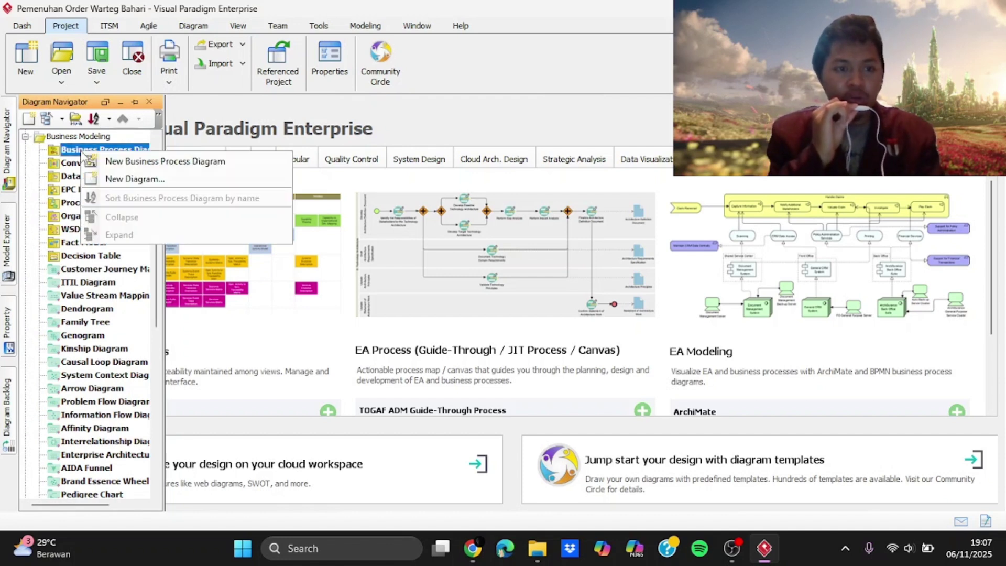
{"action": "left_click", "coordinate": [230, 162]}
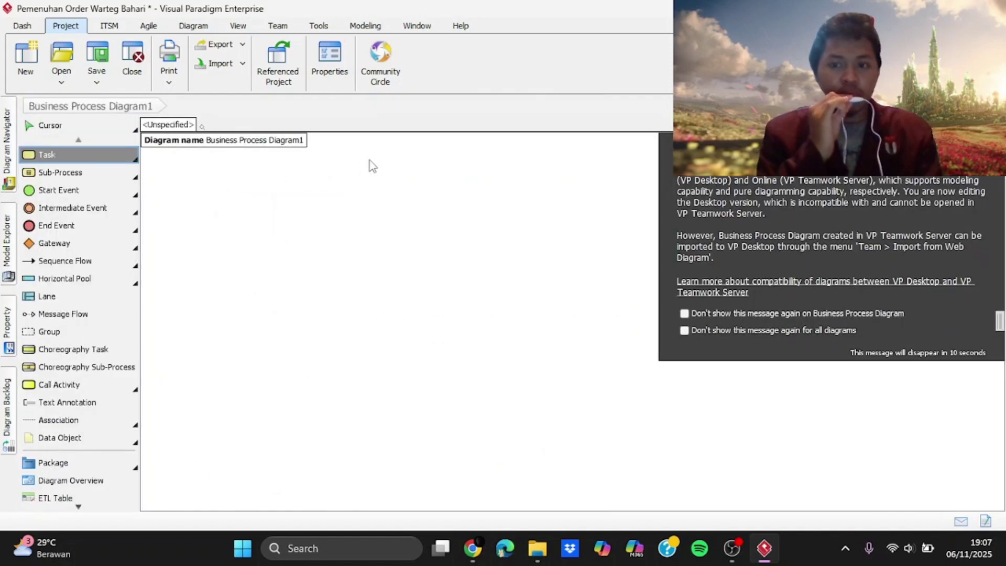
{"action": "left_click", "coordinate": [375, 165]}
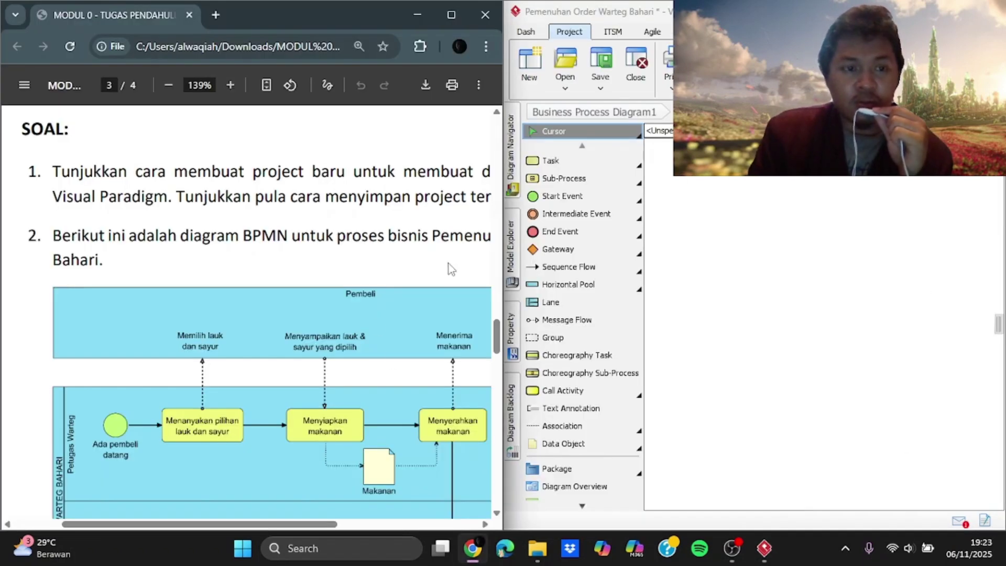
Examine the pools and lanes of the question 2 reference diagram in the assignment PDF
{"action": "left_click_drag", "start_coordinate": [497, 347], "coordinate": [497, 355]}
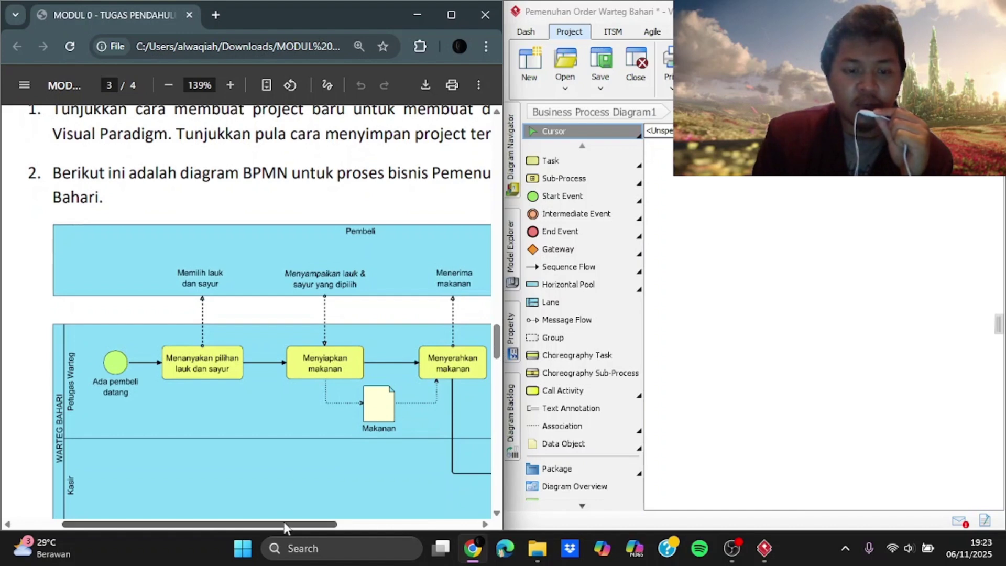
{"action": "mouse_move", "coordinate": [284, 524]}
{"action": "left_mouse_down"}
{"action": "mouse_move", "coordinate": [346, 524]}
{"action": "mouse_move", "coordinate": [285, 521]}
{"action": "left_mouse_up"}
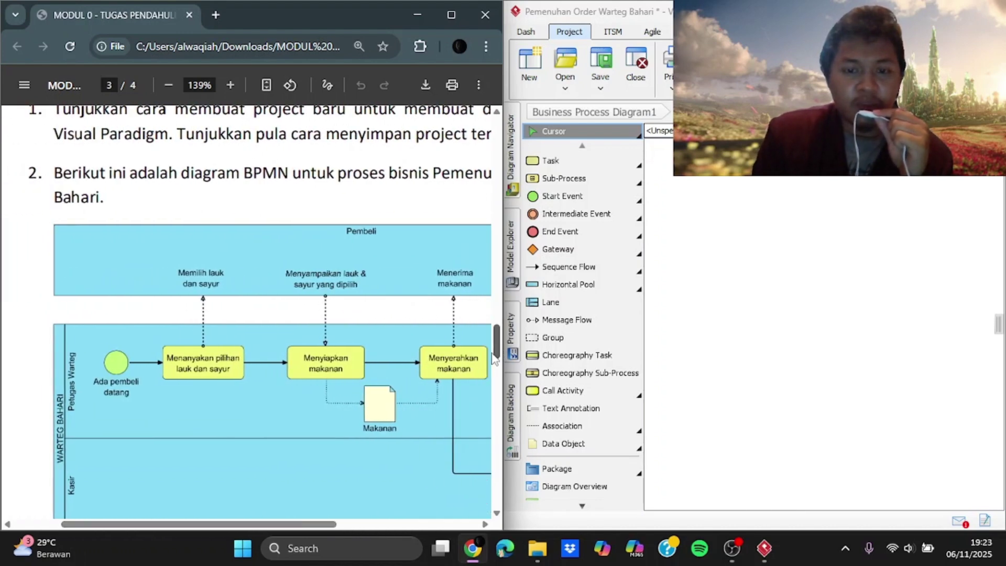
{"action": "left_click_drag", "start_coordinate": [497, 348], "coordinate": [497, 359]}
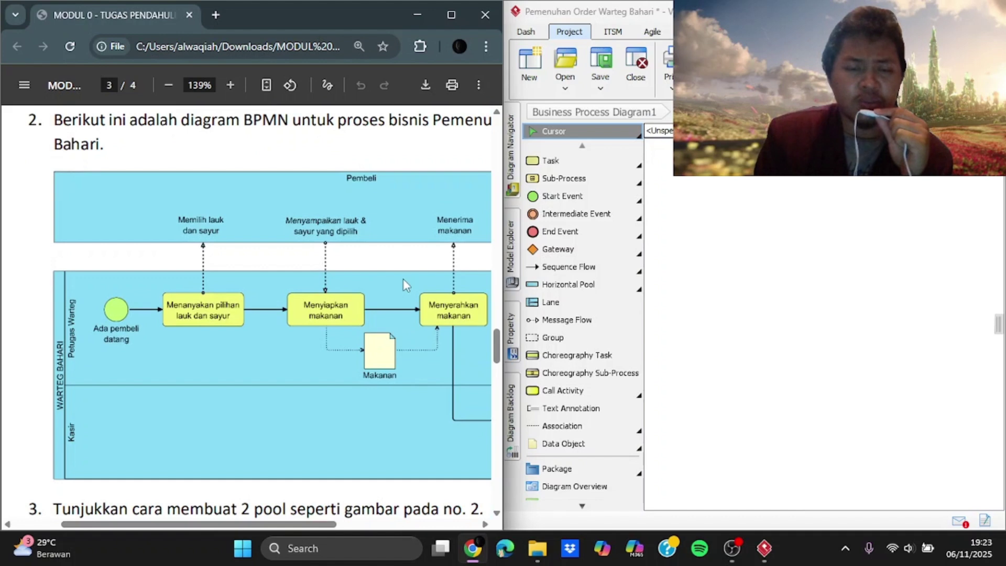
{"action": "mouse_move", "coordinate": [271, 529]}
{"action": "left_mouse_down"}
{"action": "mouse_move", "coordinate": [365, 526]}
{"action": "mouse_move", "coordinate": [287, 524]}
{"action": "mouse_move", "coordinate": [275, 512]}
{"action": "left_mouse_up"}
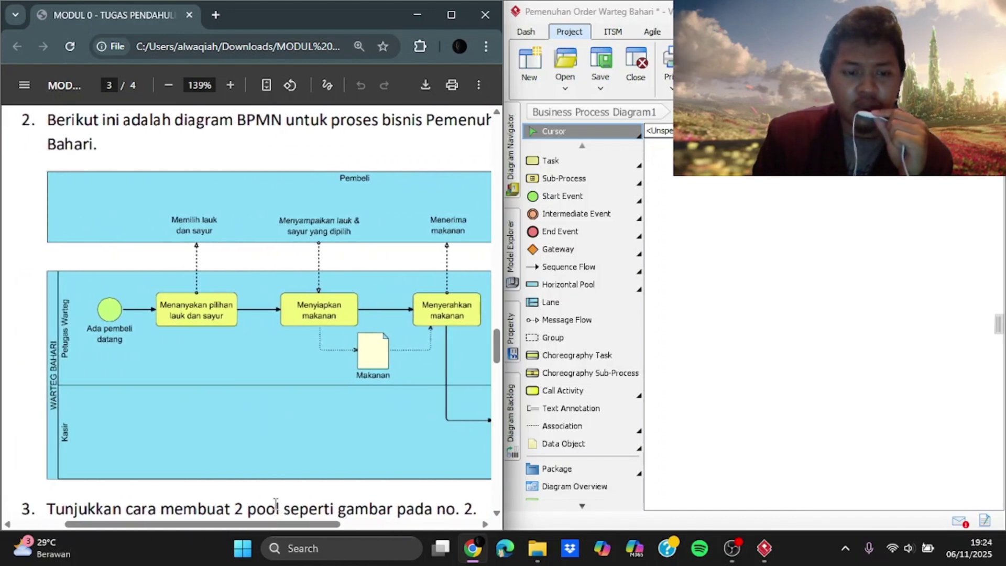
{"action": "scroll", "coordinate": [497, 356], "scroll_direction": "down", "scroll_amount": 1}
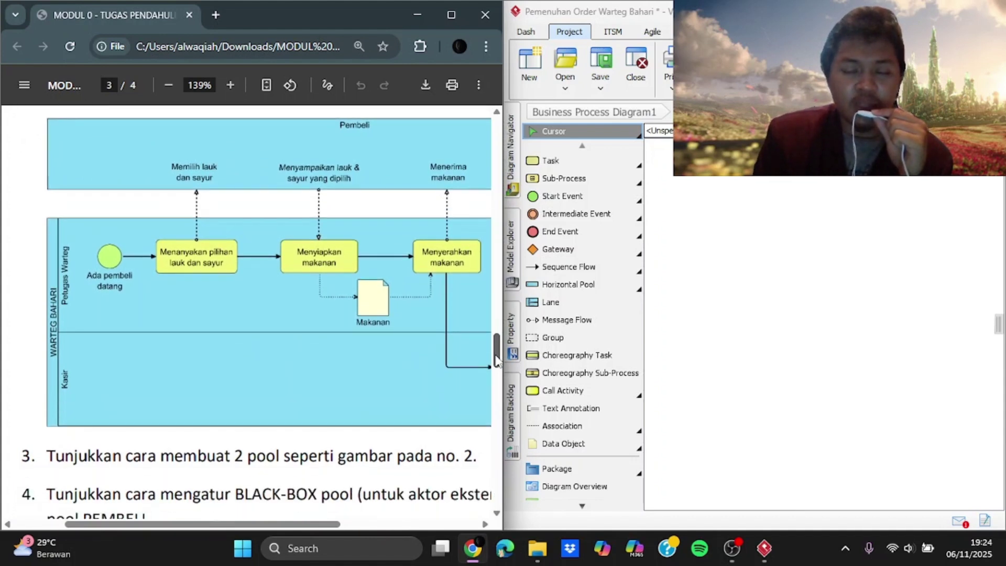
{"action": "scroll", "coordinate": [497, 350], "scroll_direction": "up", "scroll_amount": 2}
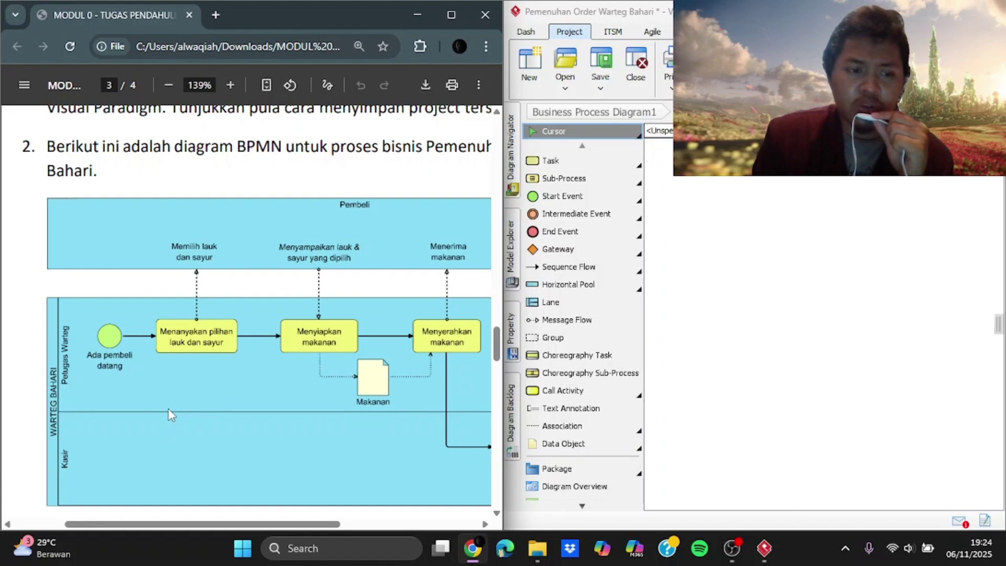
Add a horizontal pool to the empty Visual Paradigm diagram and name it "Pembeli"
{"action": "left_click", "coordinate": [611, 289]}
{"action": "left_click", "coordinate": [692, 182]}
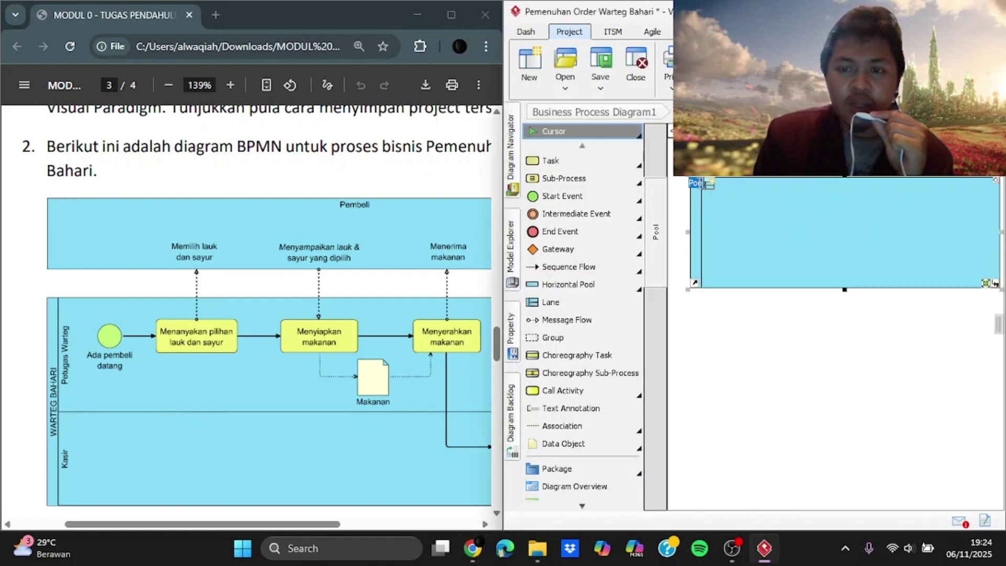
{"action": "key", "text": "Return"}
{"action": "type", "text": "Pe"}
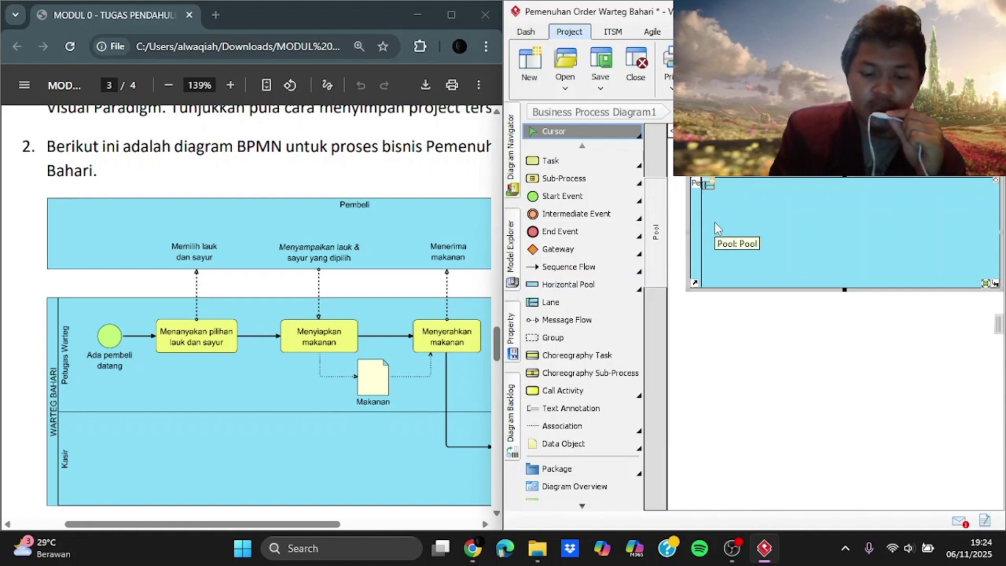
{"action": "type", "text": "mbeli"}
{"action": "key", "text": "Return"}
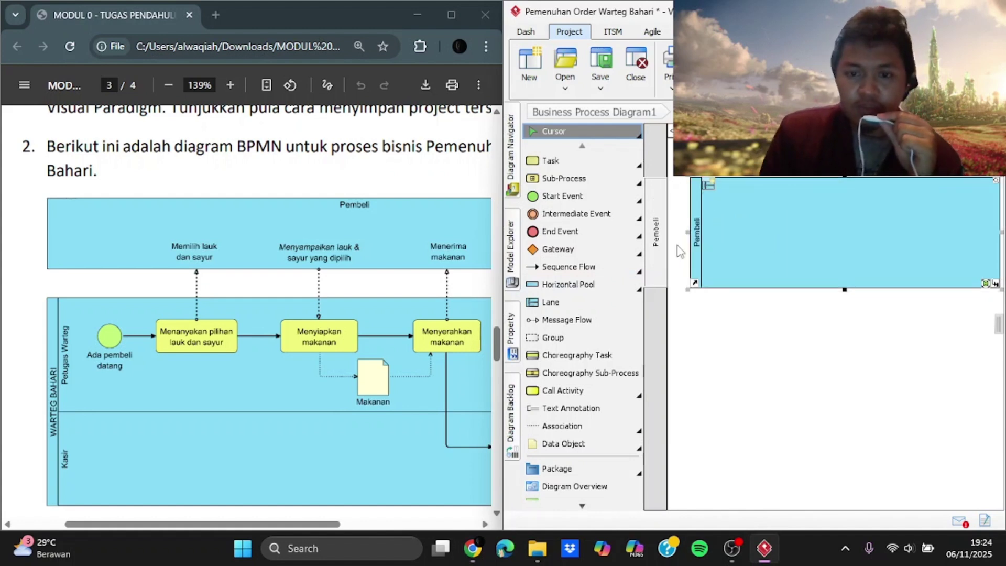
Add a lane below the Pembeli pool, naming its enclosing pool "Warteg Bahari" and the lane "Kasir"
{"action": "left_click", "coordinate": [570, 303]}
{"action": "left_click", "coordinate": [705, 330]}
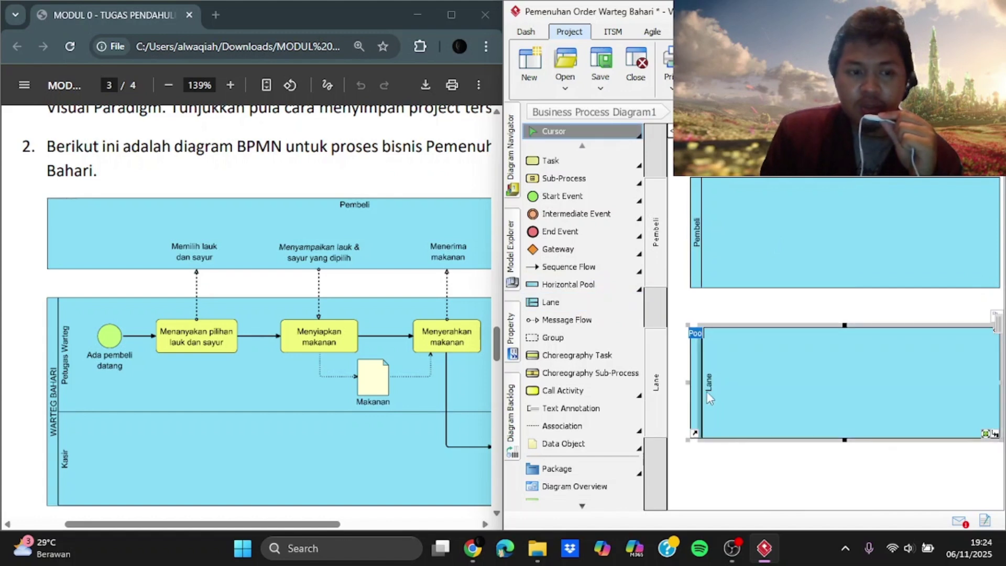
{"action": "type", "text": "Warteg"}
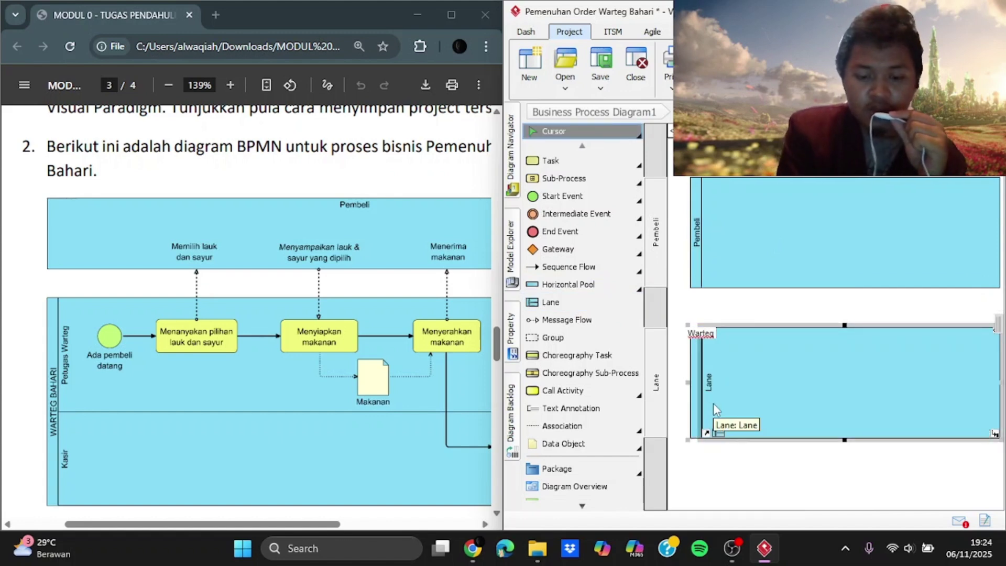
{"action": "type", "text": " Bahari"}
{"action": "key", "text": "Return"}
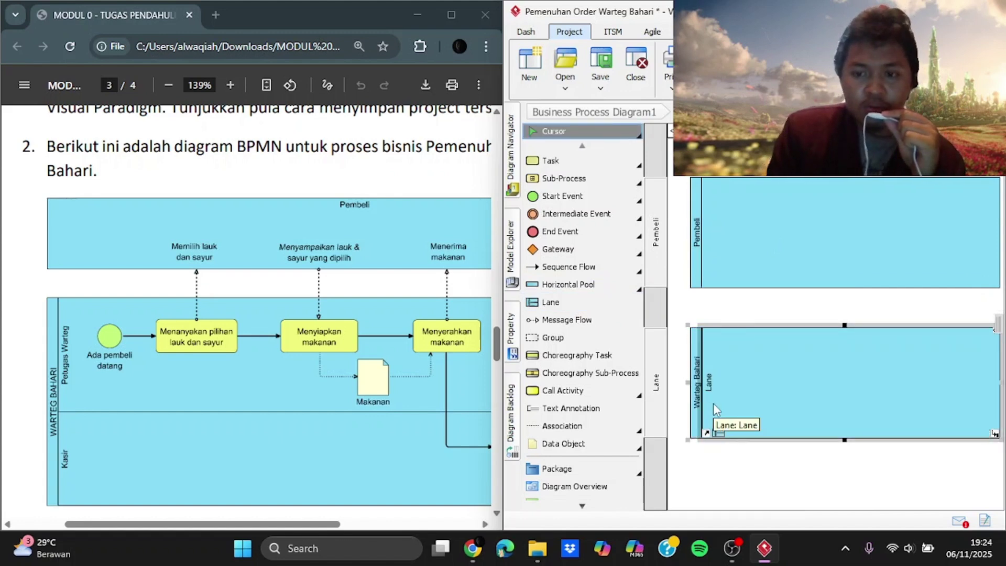
{"action": "type", "text": "Kasir"}
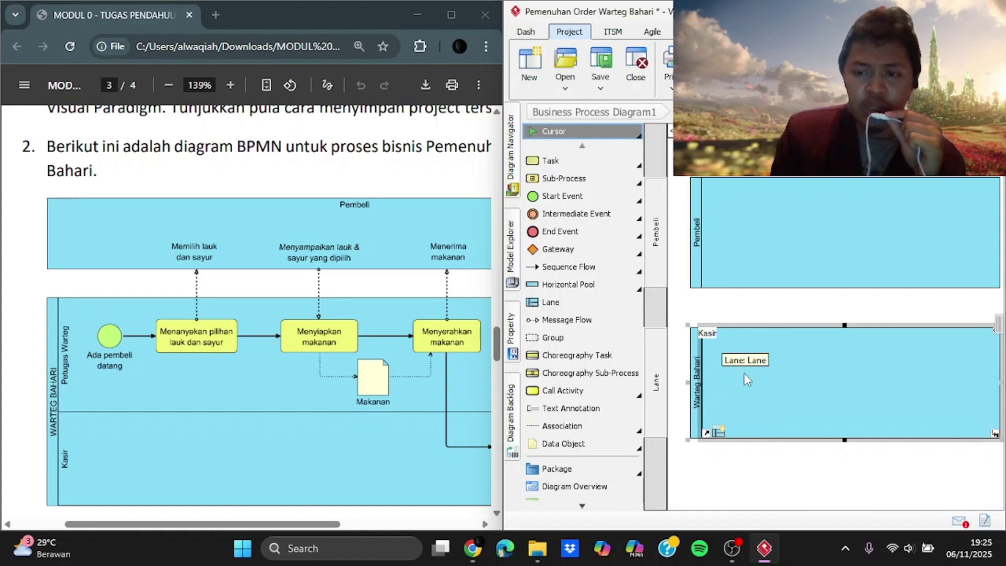
{"action": "key", "text": "Return"}
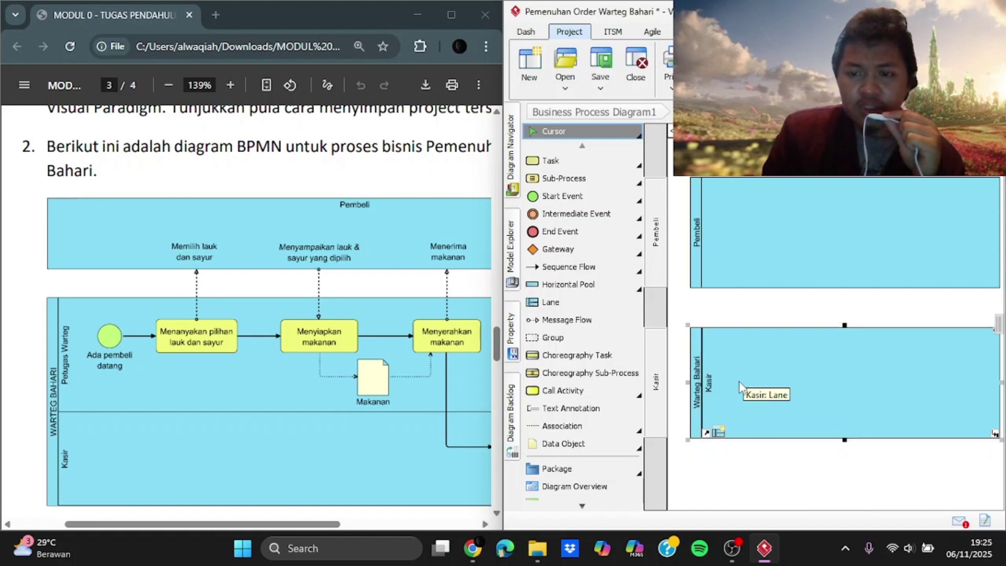
Insert a lane before the Kasir lane in the Warteg Bahari pool and name it "Petugas Warteg"
{"action": "right_click", "coordinate": [734, 379]}
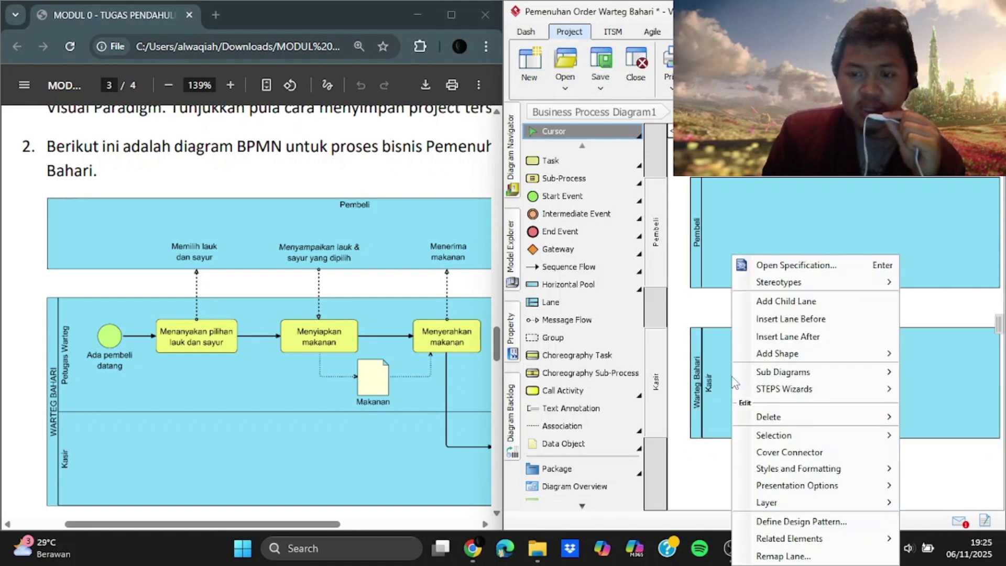
{"action": "left_click", "coordinate": [836, 320]}
{"action": "type", "text": "P"}
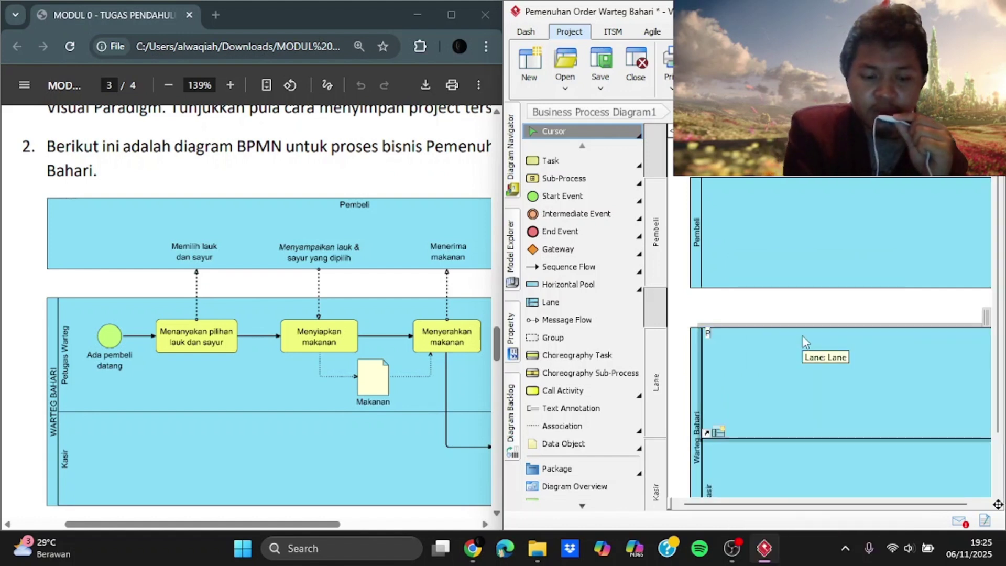
{"action": "type", "text": "etugas Wart"}
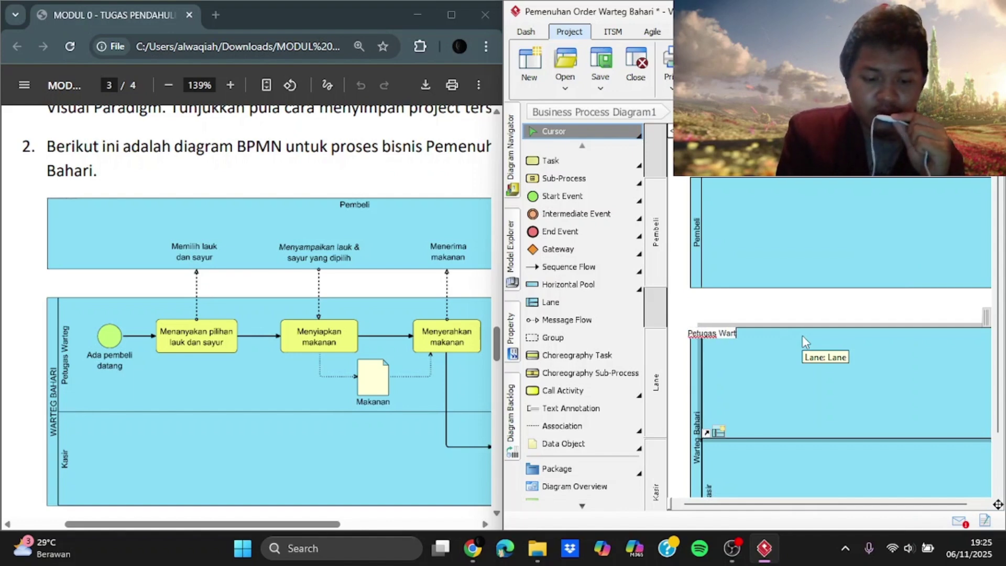
{"action": "type", "text": "eg"}
{"action": "left_click", "coordinate": [810, 294]}
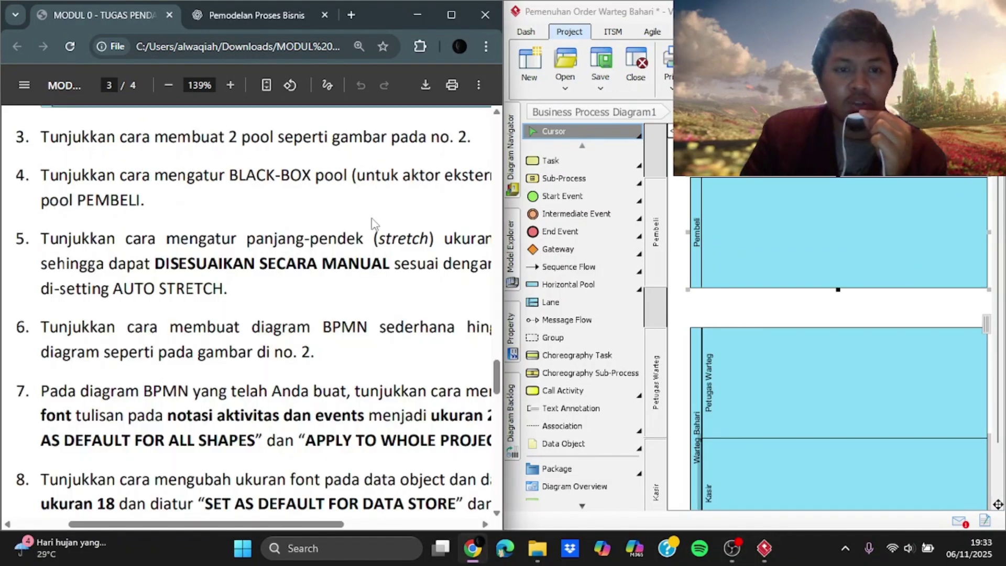
Turn the Pembeli pool into a Black Box pool, as question 4 of the assignment requires
{"action": "left_click_drag", "start_coordinate": [252, 524], "coordinate": [244, 502]}
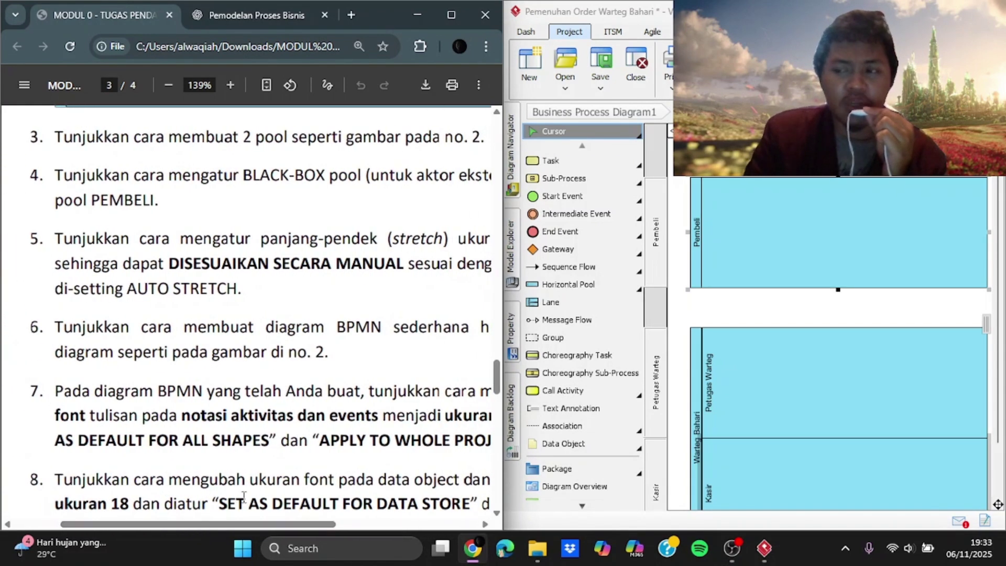
{"action": "left_click", "coordinate": [773, 245]}
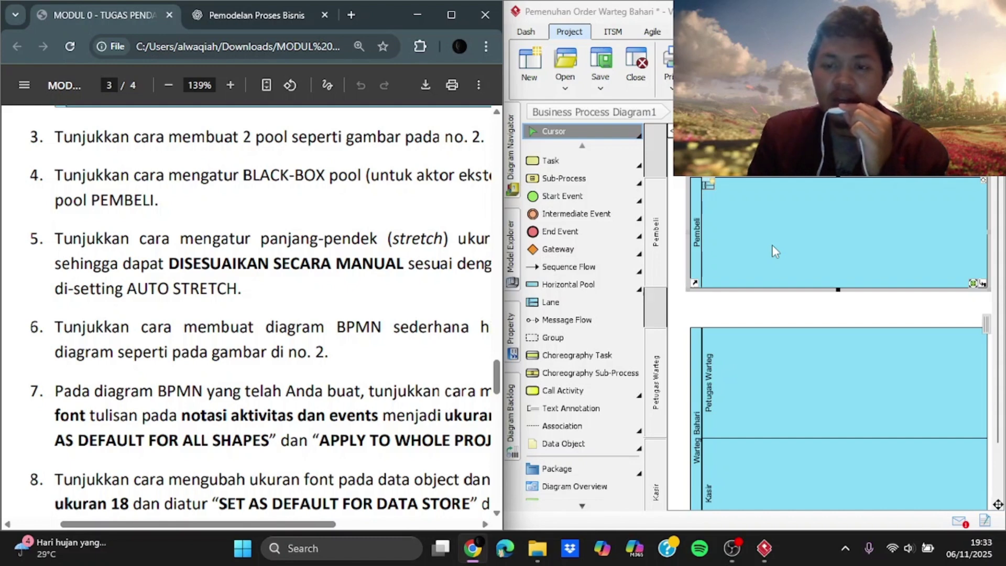
{"action": "right_click", "coordinate": [772, 244]}
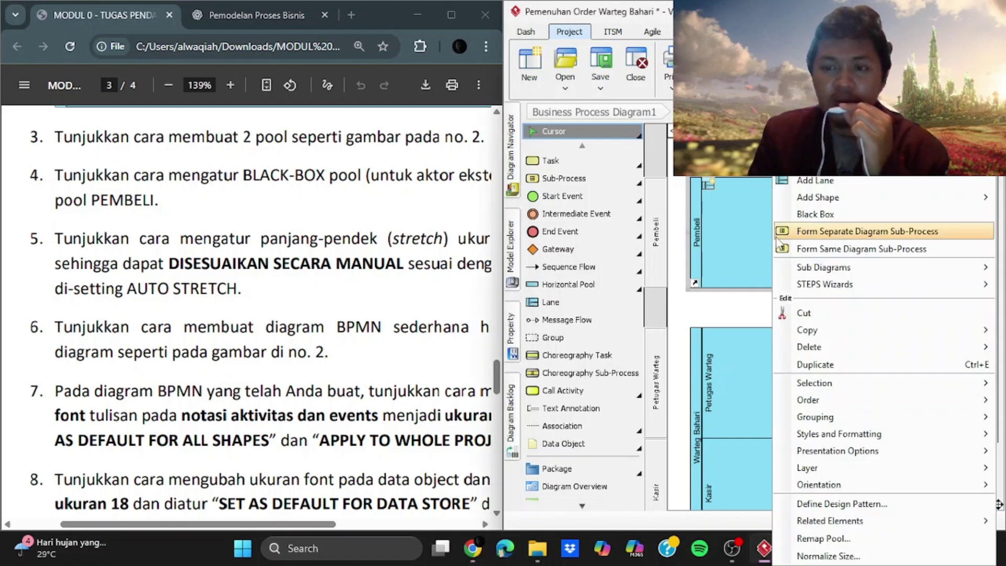
{"action": "left_click", "coordinate": [849, 219]}
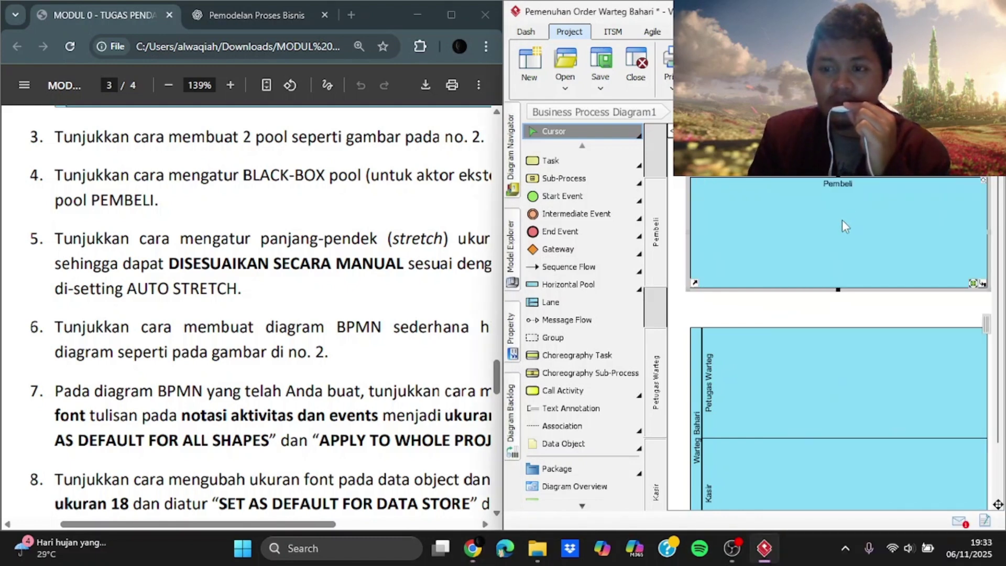
{"action": "left_click", "coordinate": [713, 491]}
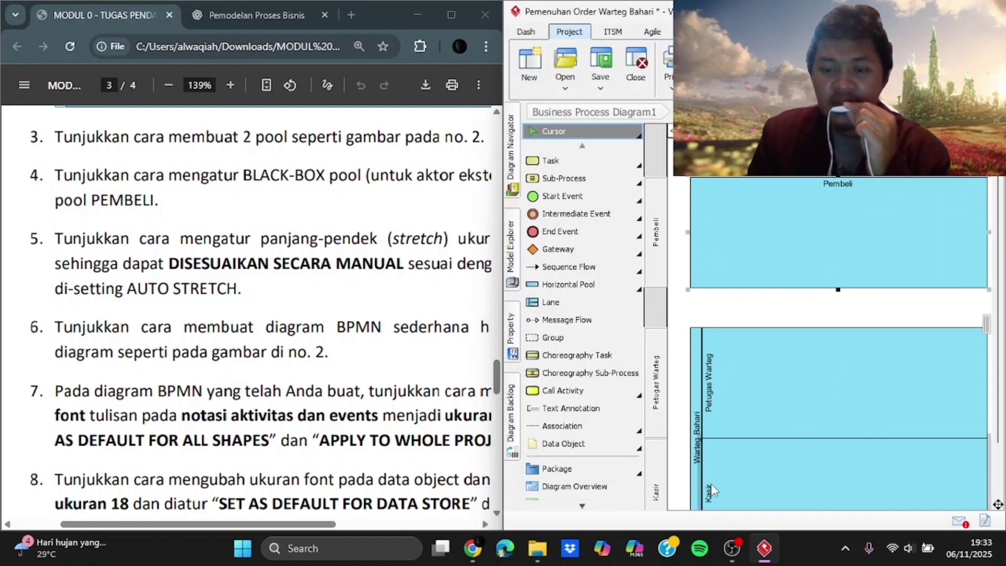
Following question 5 in the assignment PDF, set Auto Stretch to Off for the Pembeli pool and resize it manually
{"action": "scroll", "coordinate": [251, 314], "scroll_direction": "down", "scroll_amount": 3}
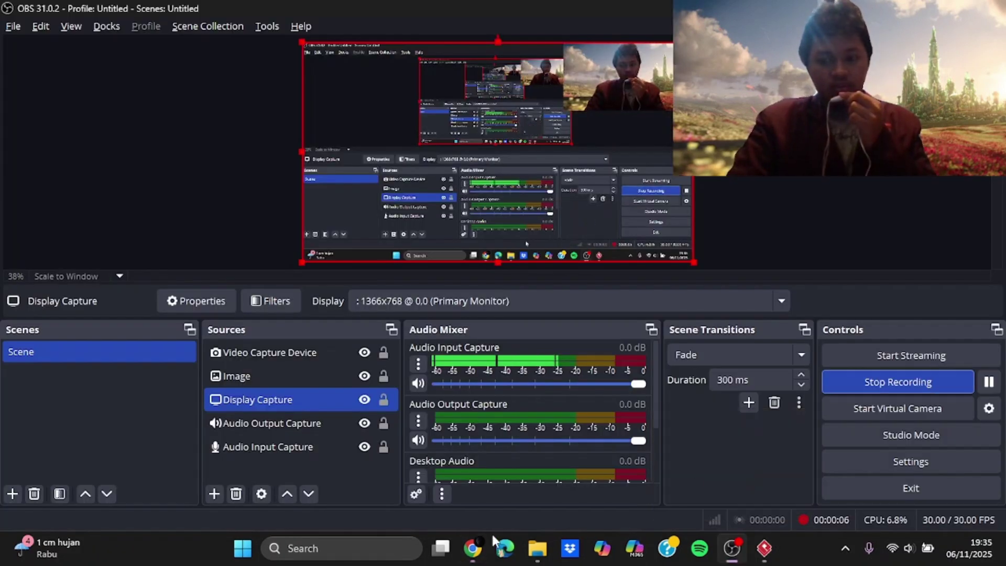
{"action": "left_click", "coordinate": [473, 548]}
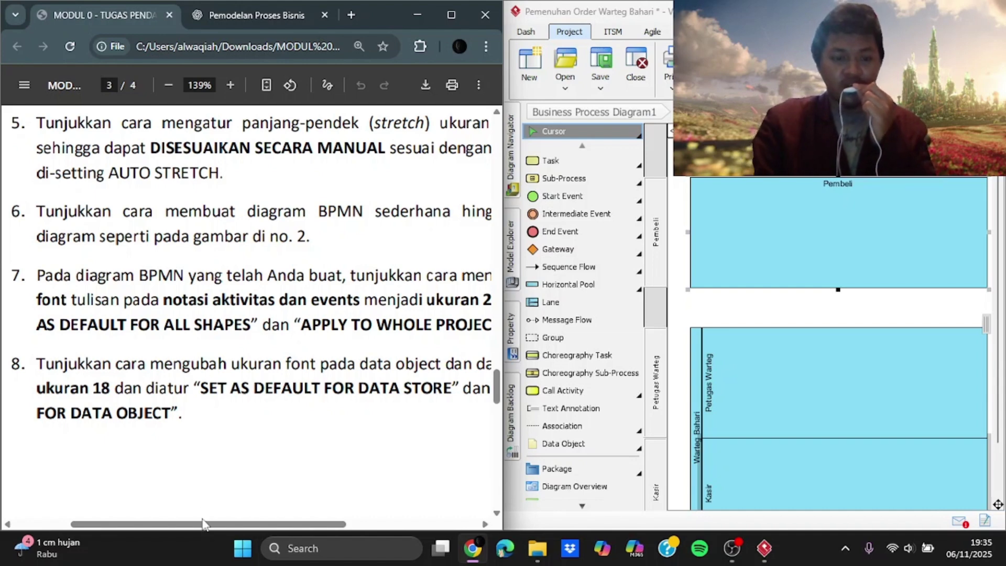
{"action": "left_click_drag", "start_coordinate": [203, 524], "coordinate": [209, 504]}
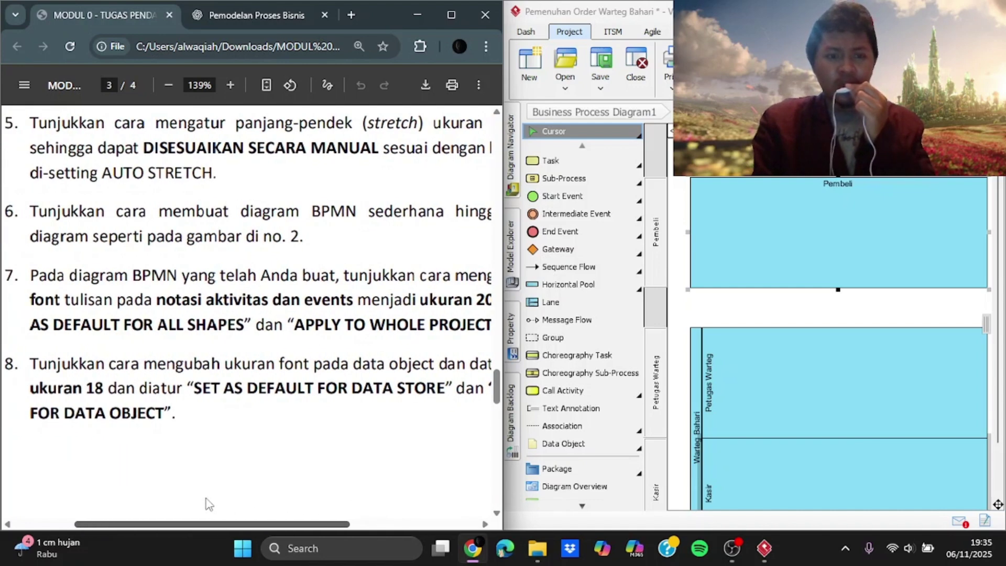
{"action": "left_click", "coordinate": [781, 227]}
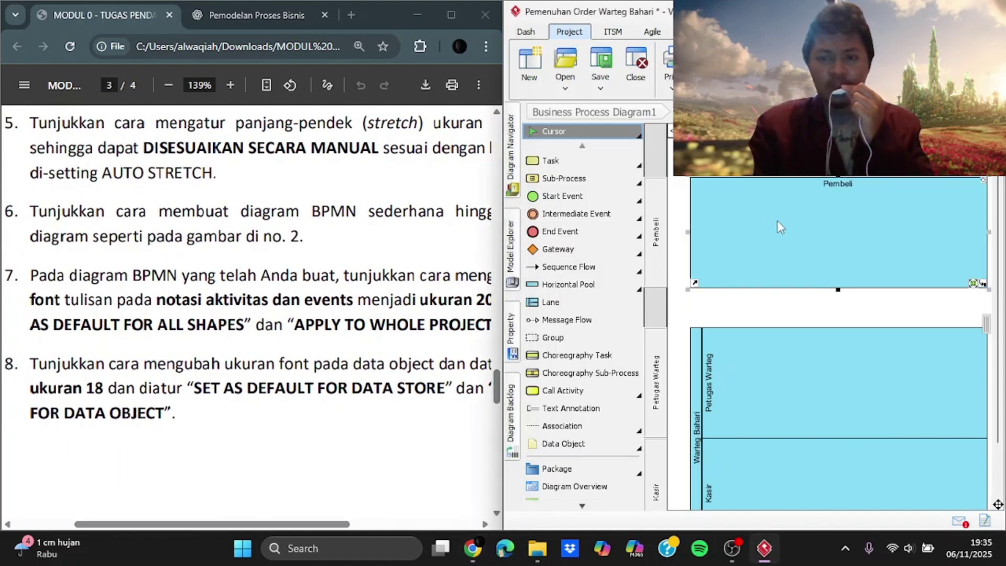
{"action": "right_click", "coordinate": [781, 227]}
{"action": "mouse_move", "coordinate": [830, 348]}
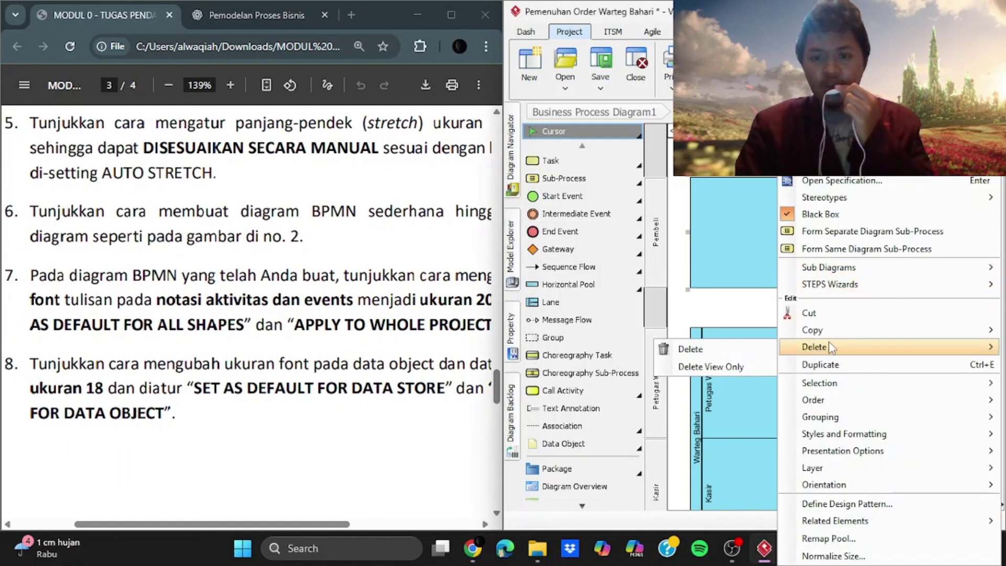
{"action": "mouse_move", "coordinate": [901, 454]}
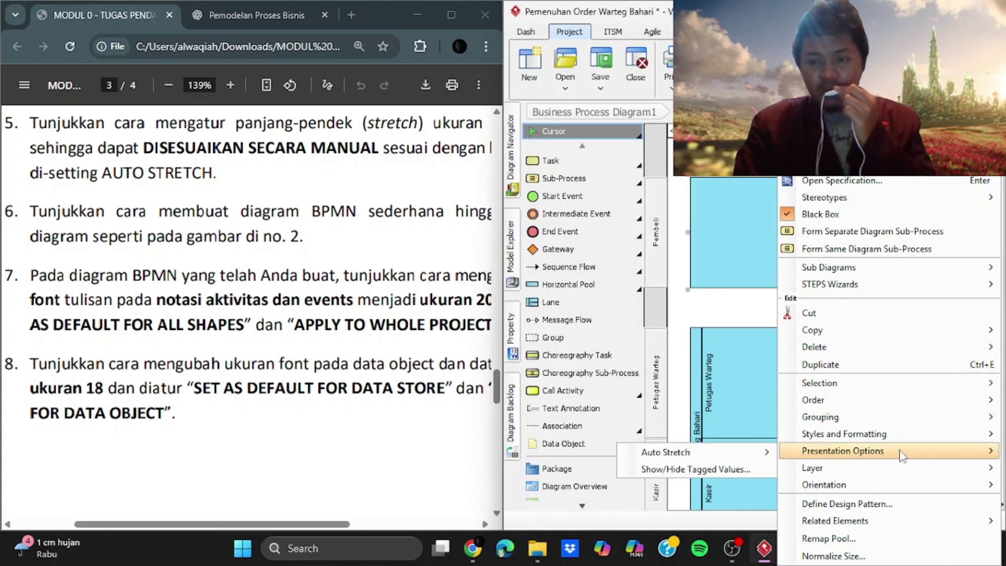
{"action": "mouse_move", "coordinate": [758, 456]}
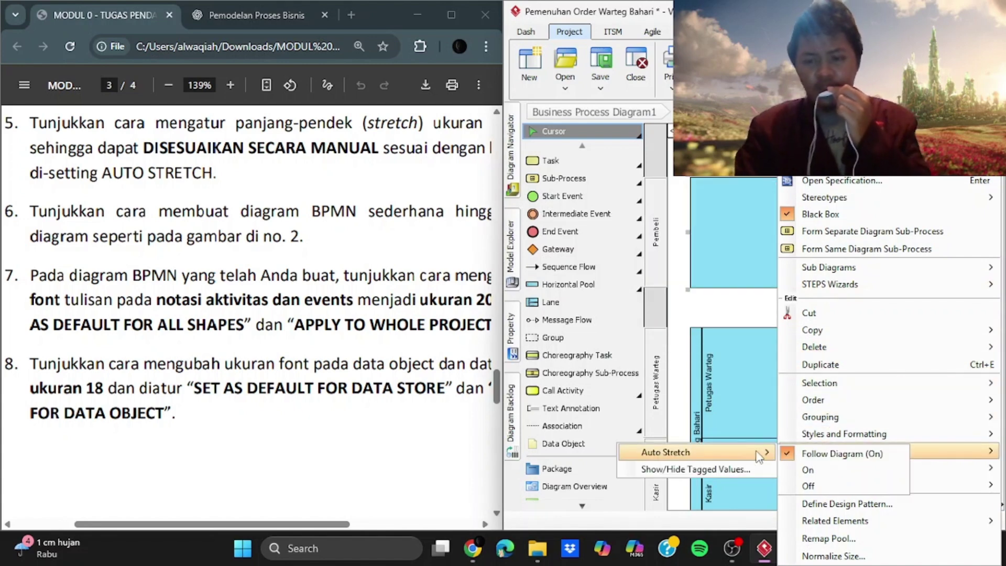
{"action": "left_click", "coordinate": [809, 486]}
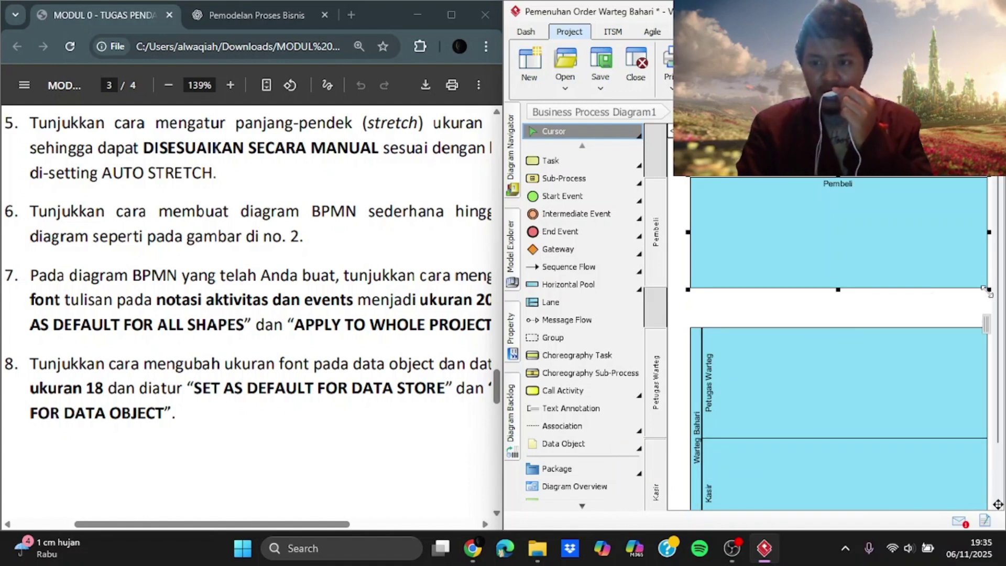
{"action": "left_click_drag", "start_coordinate": [989, 290], "coordinate": [886, 254]}
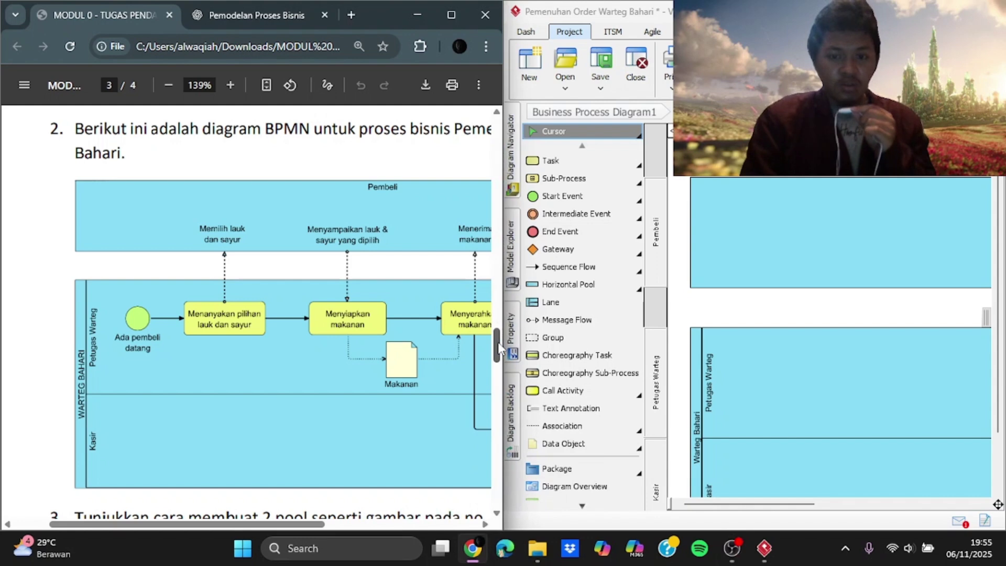
Consult the question 2 reference diagram and add a start event named "Ada pembeli datang" near the beginning of the Petugas Warteg lane
{"action": "left_click_drag", "start_coordinate": [497, 343], "coordinate": [498, 375]}
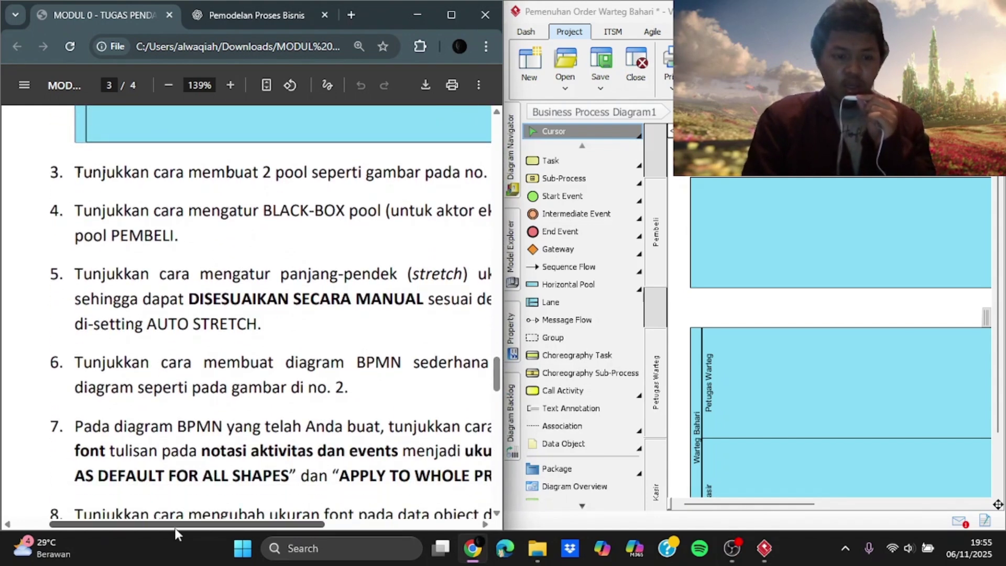
{"action": "left_click_drag", "start_coordinate": [176, 526], "coordinate": [170, 492]}
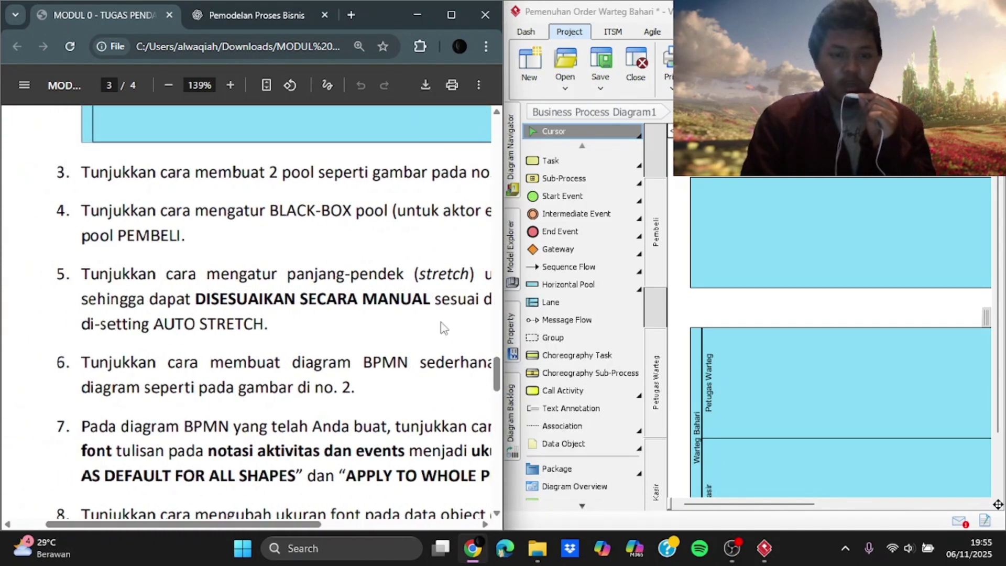
{"action": "left_click_drag", "start_coordinate": [497, 384], "coordinate": [502, 357]}
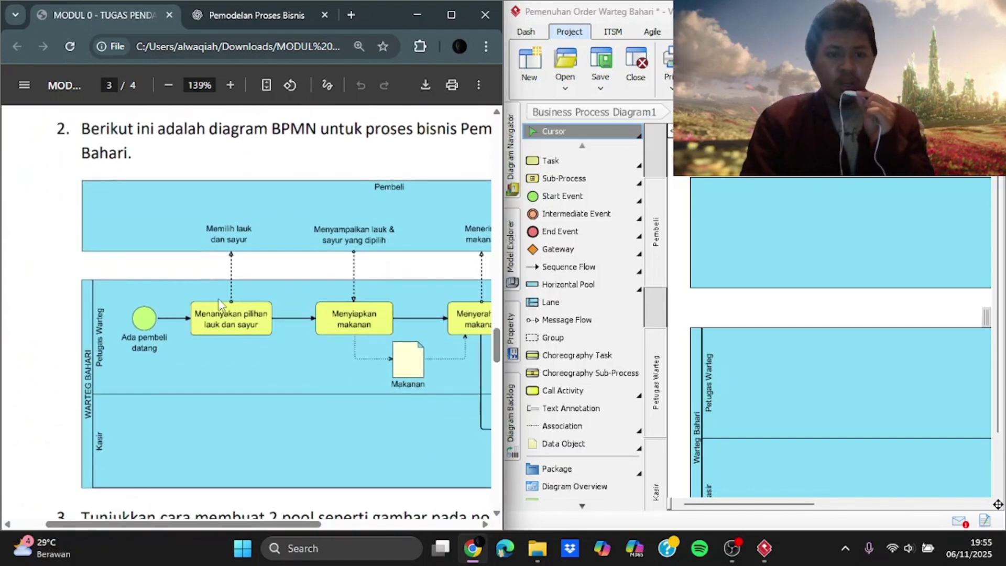
{"action": "left_click", "coordinate": [614, 197]}
{"action": "left_click", "coordinate": [753, 377]}
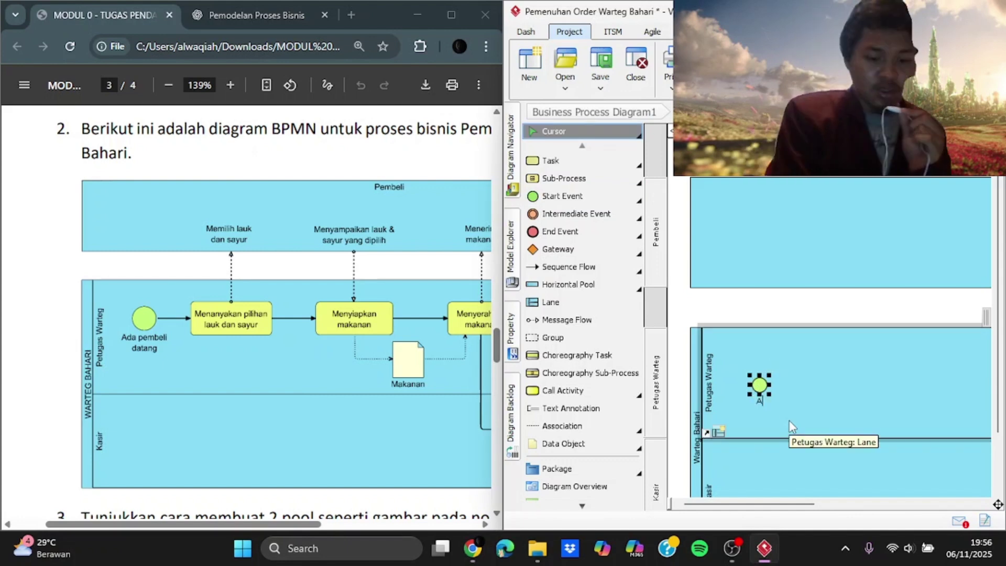
{"action": "type", "text": "Ada pembeli datang"}
{"action": "key", "text": "Return"}
{"action": "left_click_drag", "start_coordinate": [759, 386], "coordinate": [766, 386]}
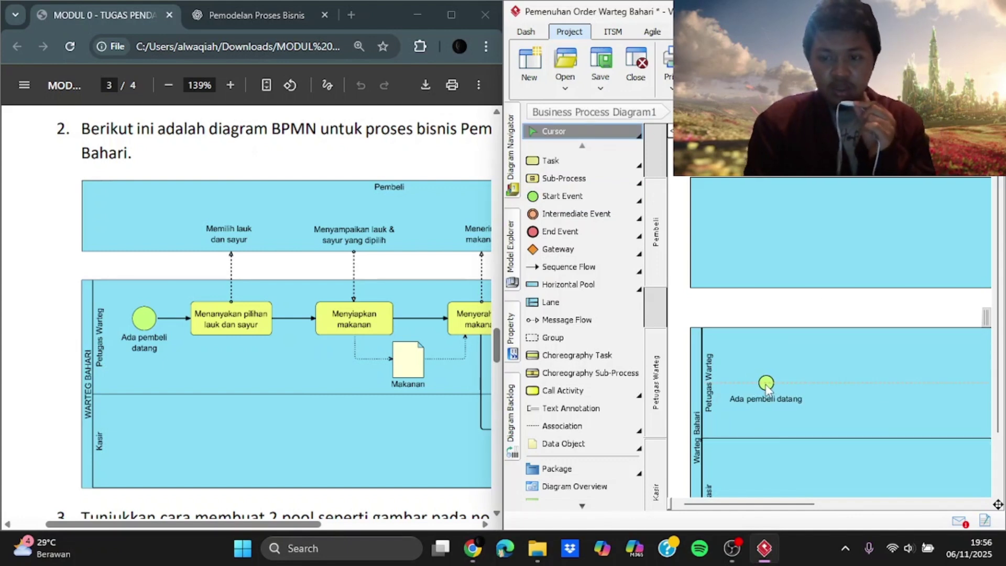
Add a task "Menanyakan pilihan lauk dan sayur" in the Petugas Warteg lane and connect the start event to it with a sequence flow
{"action": "left_click", "coordinate": [604, 163]}
{"action": "left_click_drag", "start_coordinate": [860, 372], "coordinate": [895, 407]}
{"action": "type", "text": "Menanyakan pilihan "}
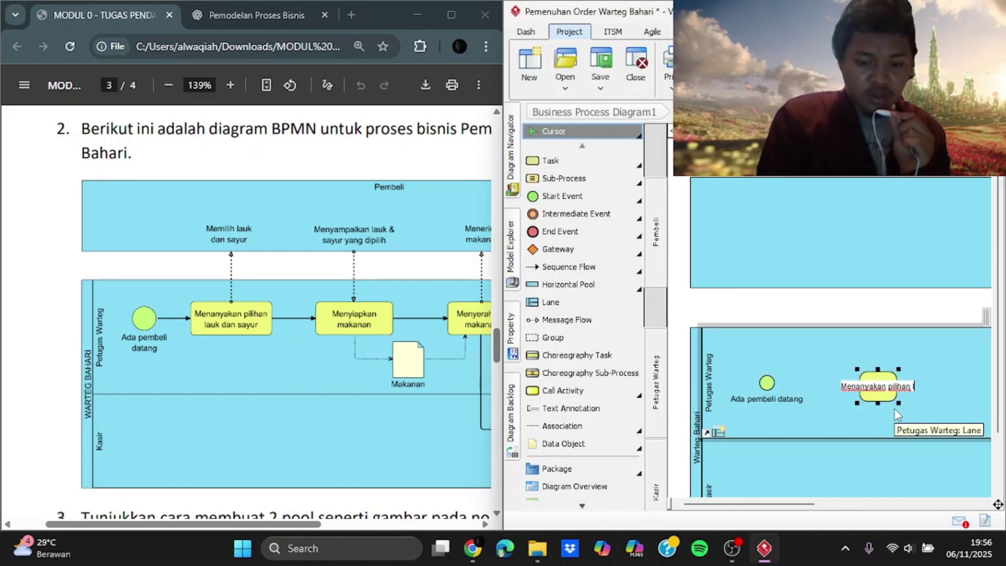
{"action": "type", "text": "lauk dan sayur"}
{"action": "key", "text": "Return"}
{"action": "scroll", "coordinate": [833, 377], "scroll_direction": "right", "scroll_amount": 2}
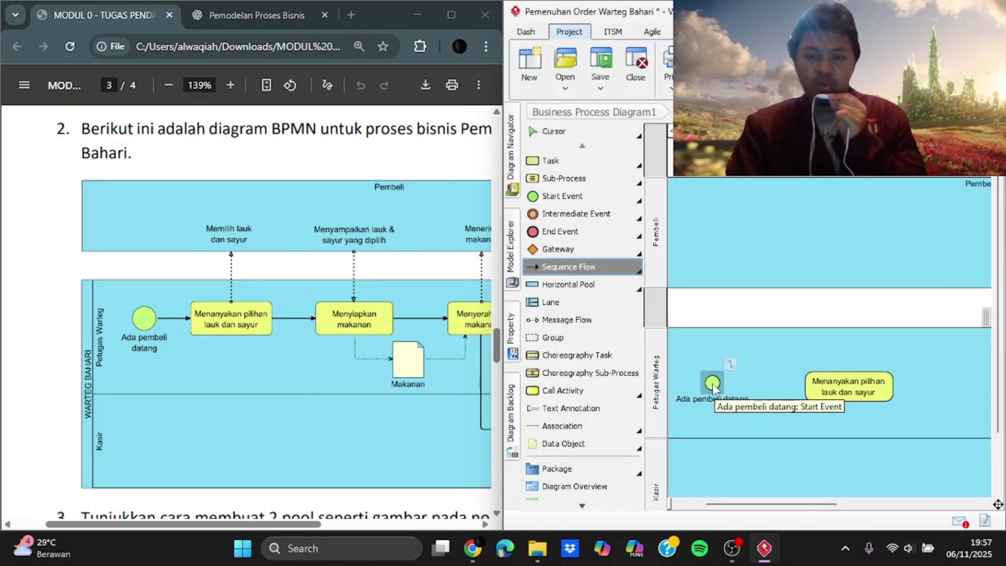
{"action": "left_click_drag", "start_coordinate": [712, 385], "coordinate": [844, 385]}
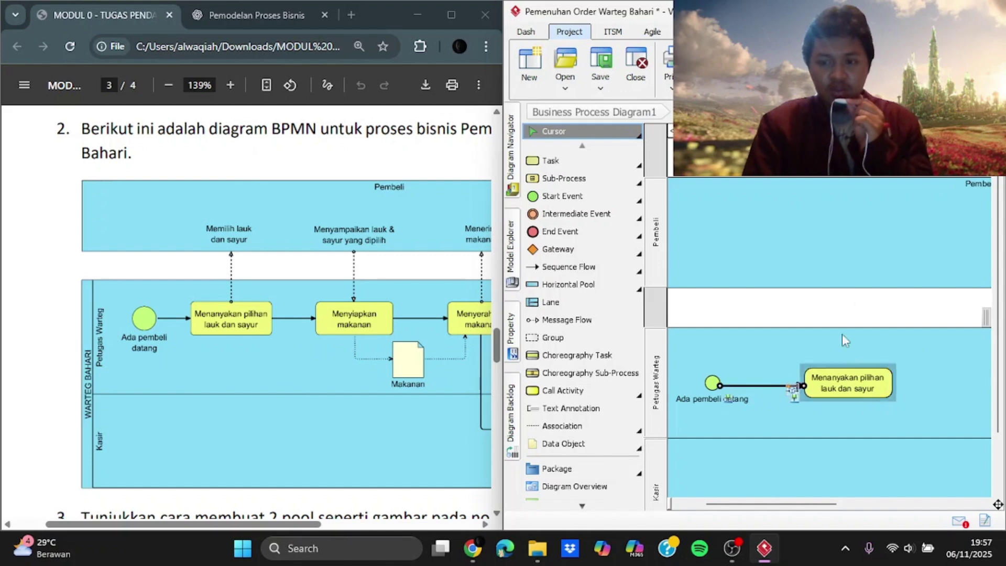
Add a task named "Menyiapkan makanan" after the Menanyakan pilihan lauk dan sayur task in the Petugas Warteg lane
{"action": "left_click", "coordinate": [551, 161]}
{"action": "left_click", "coordinate": [950, 382]}
{"action": "type", "text": "Me"}
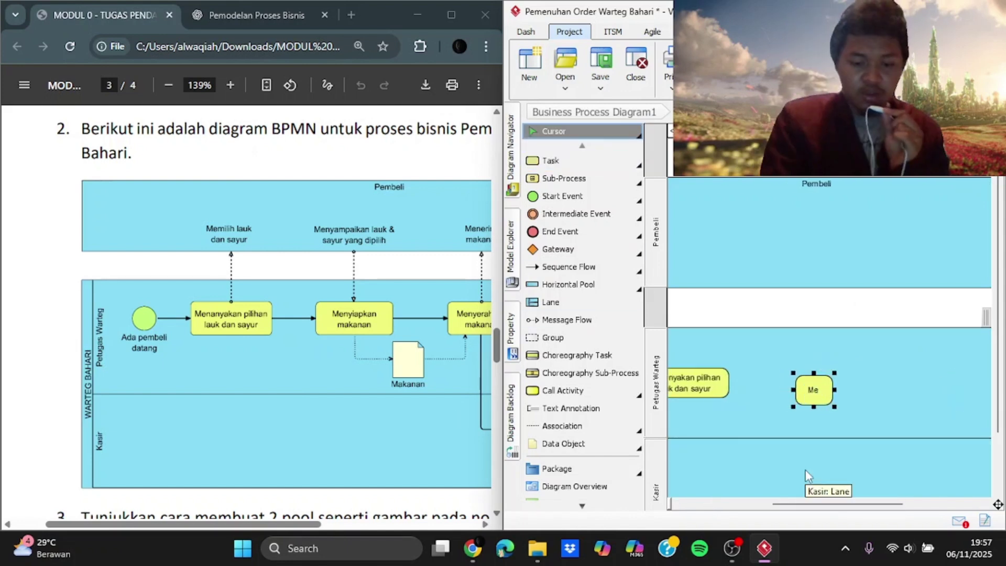
{"action": "type", "text": "nyiapkan makanan"}
{"action": "key", "text": "Return"}
Enlarge the Warteg Bahari pool vertically to make the Petugas Warteg and Kasir lanes taller
{"action": "scroll", "coordinate": [786, 382], "scroll_direction": "left", "scroll_amount": 5}
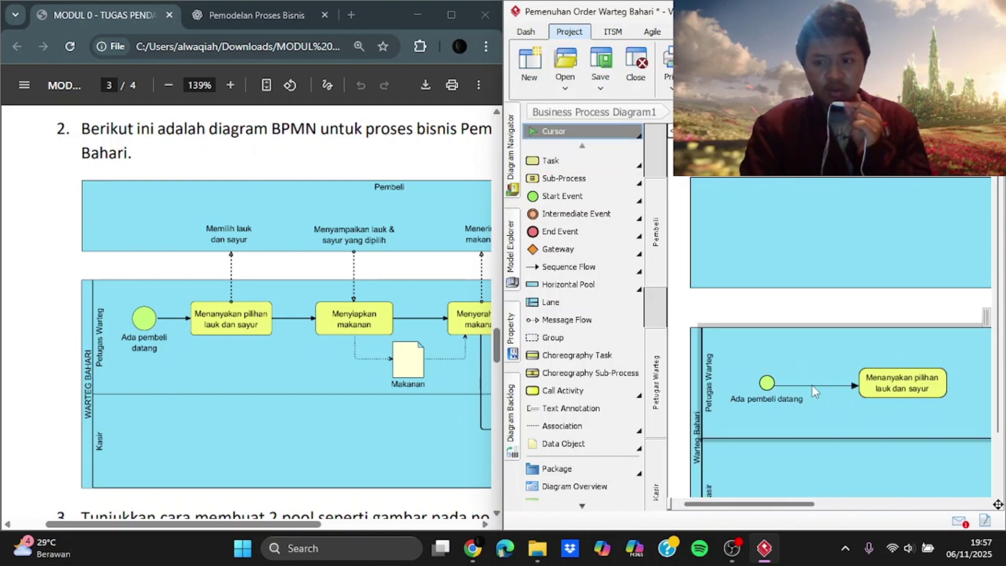
{"action": "scroll", "coordinate": [734, 378], "scroll_direction": "down", "scroll_amount": 3}
{"action": "left_click", "coordinate": [689, 374]}
{"action": "left_click_drag", "start_coordinate": [715, 482], "coordinate": [690, 511]}
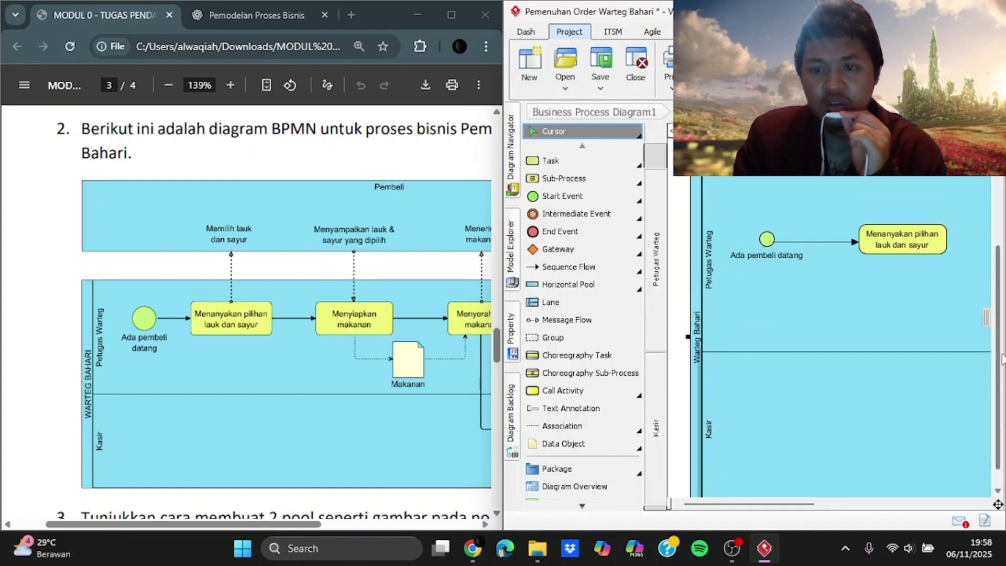
Connect the Menanyakan pilihan lauk dan sayur task to Menyiapkan makanan with a sequence flow, and add a data object beyond and below the latter
{"action": "scroll", "coordinate": [699, 371], "scroll_direction": "up", "scroll_amount": 3}
{"action": "scroll", "coordinate": [786, 408], "scroll_direction": "right", "scroll_amount": 3}
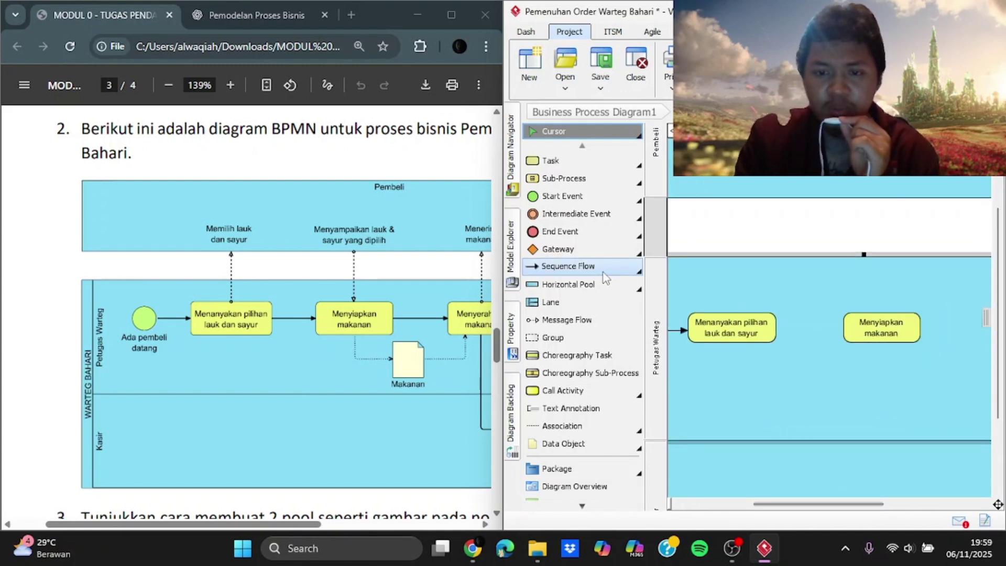
{"action": "scroll", "coordinate": [838, 367], "scroll_direction": "right", "scroll_amount": 2}
{"action": "left_click", "coordinate": [872, 403]}
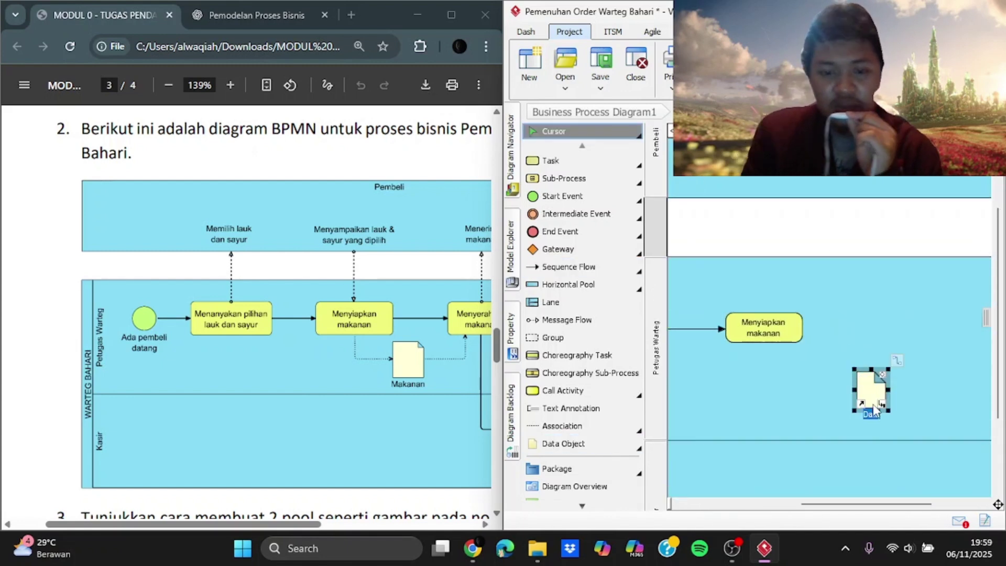
Add a task named "Menyerahkan makanan" after Menyiapkan makanan in the Petugas Warteg lane, beyond the Makanan data object
{"action": "left_click", "coordinate": [550, 161]}
{"action": "left_click", "coordinate": [970, 335]}
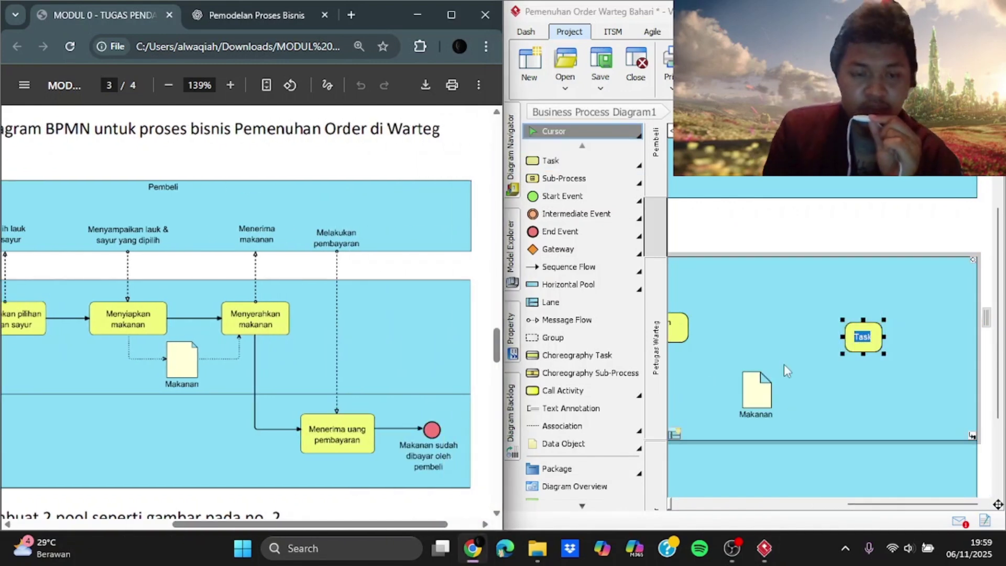
{"action": "type", "text": "Menyerahkan makanan"}
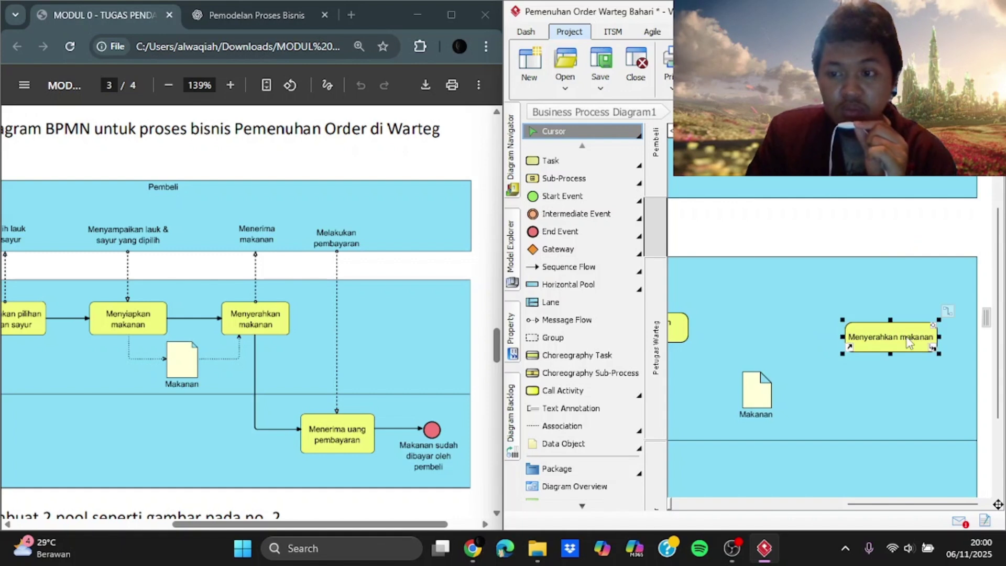
Widen the Warteg Bahari pool to make more room after the Menyerahkan makanan task
{"action": "left_click", "coordinate": [980, 427]}
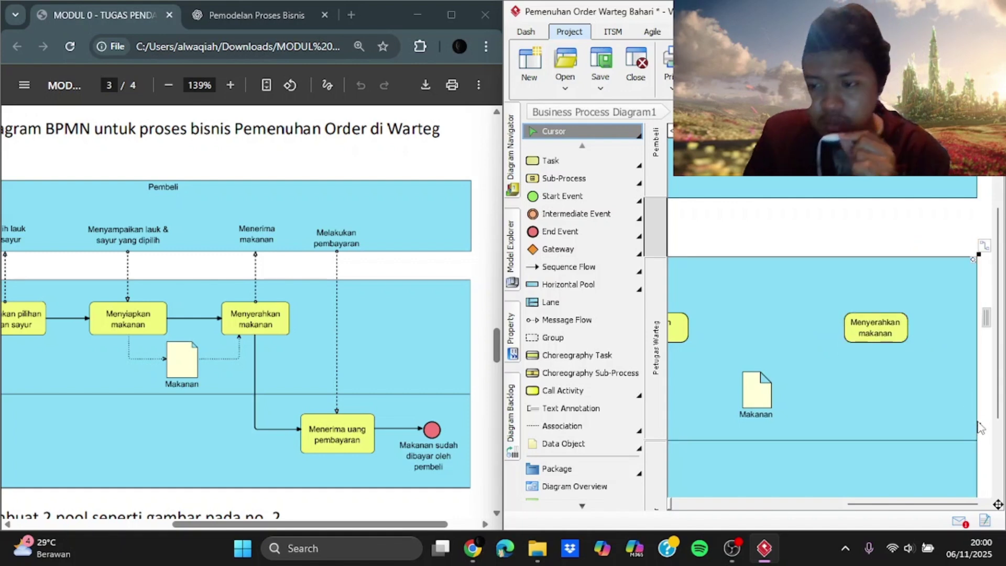
{"action": "left_click_drag", "start_coordinate": [980, 427], "coordinate": [997, 426]}
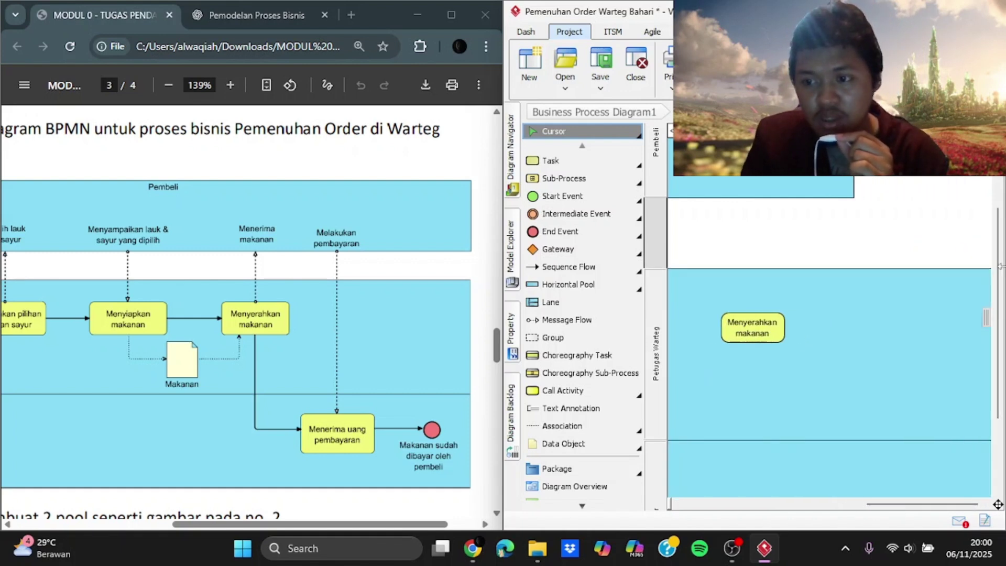
Connect the Menyiapkan makanan task to Menyerahkan makanan with a sequence flow in the Petugas Warteg lane
{"action": "left_click_drag", "start_coordinate": [1000, 266], "coordinate": [1000, 267]}
{"action": "scroll", "coordinate": [892, 335], "scroll_direction": "left", "scroll_amount": 5}
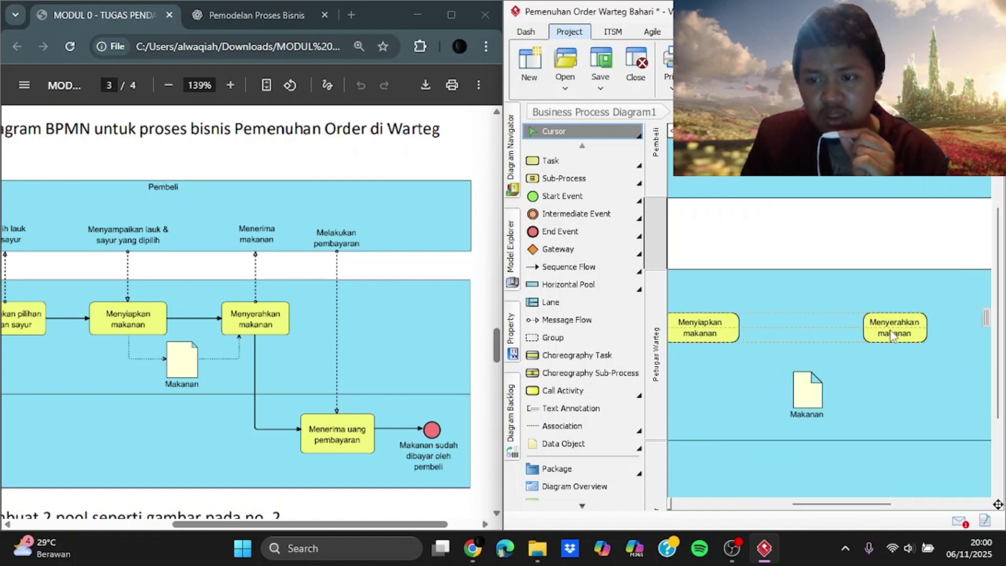
{"action": "left_click", "coordinate": [569, 266]}
{"action": "left_click_drag", "start_coordinate": [702, 327], "coordinate": [893, 327]}
Add a task named "Menerima uang pembayaran" in the Kasir lane, below and beyond the Menyerahkan makanan task
{"action": "scroll", "coordinate": [903, 367], "scroll_direction": "down", "scroll_amount": 5}
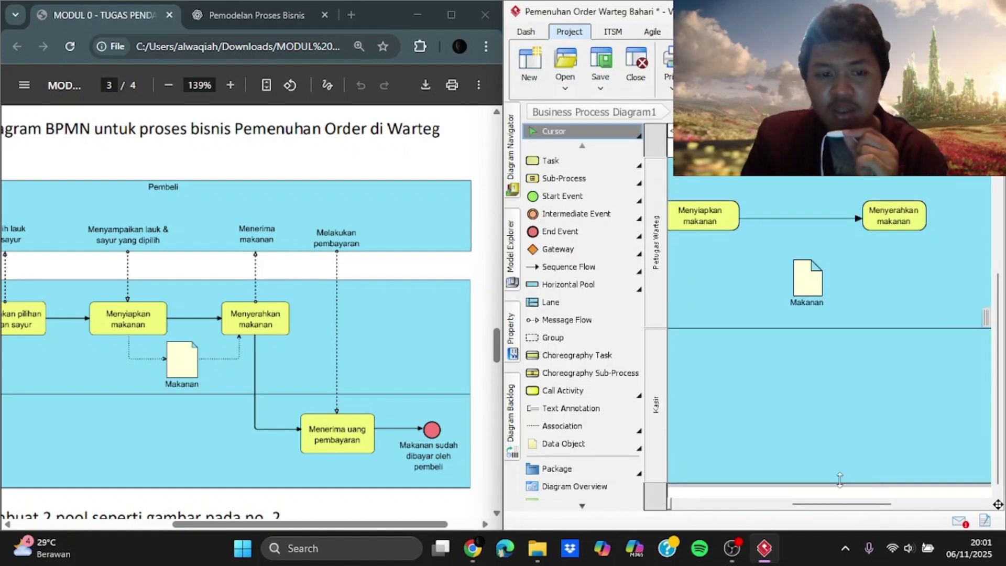
{"action": "scroll", "coordinate": [903, 478], "scroll_direction": "left", "scroll_amount": 2}
{"action": "left_click", "coordinate": [832, 417]}
{"action": "type", "text": "Menerim"}
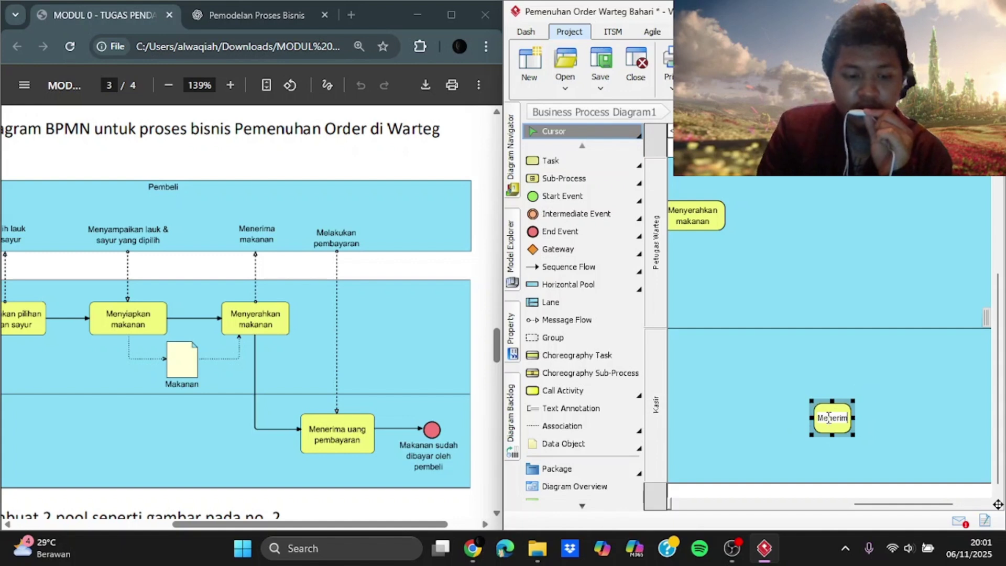
{"action": "type", "text": "a uang pembayaran"}
{"action": "key", "text": "Return"}
Add an end event named "Makanan sudah dibayar oleh pembeli" after Menerima uang pembayaran in the Kasir lane
{"action": "scroll", "coordinate": [833, 419], "scroll_direction": "right", "scroll_amount": 2}
{"action": "left_click", "coordinate": [560, 231]}
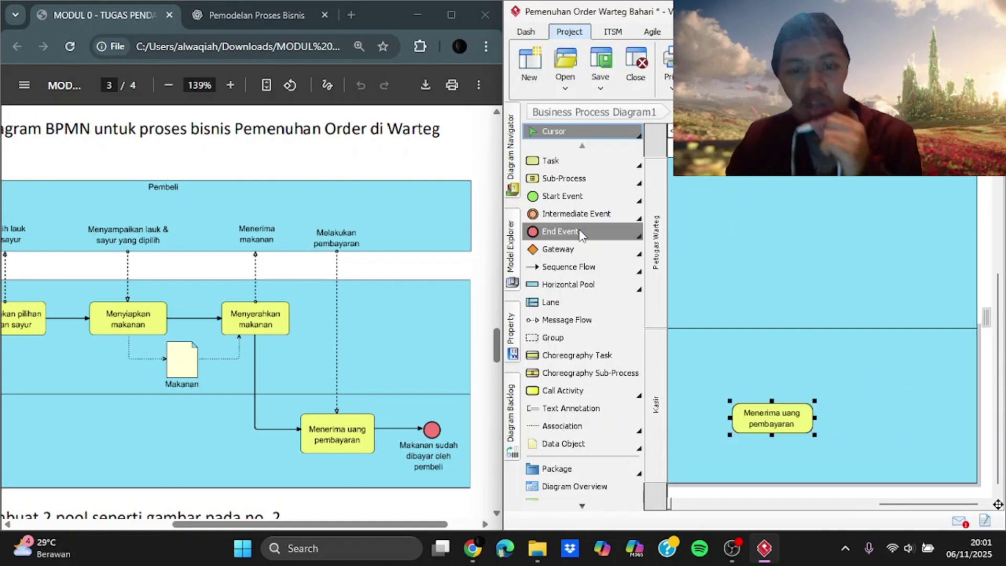
{"action": "left_click", "coordinate": [908, 414]}
{"action": "type", "text": "Makanan sudah dibayar oleh pembeli"}
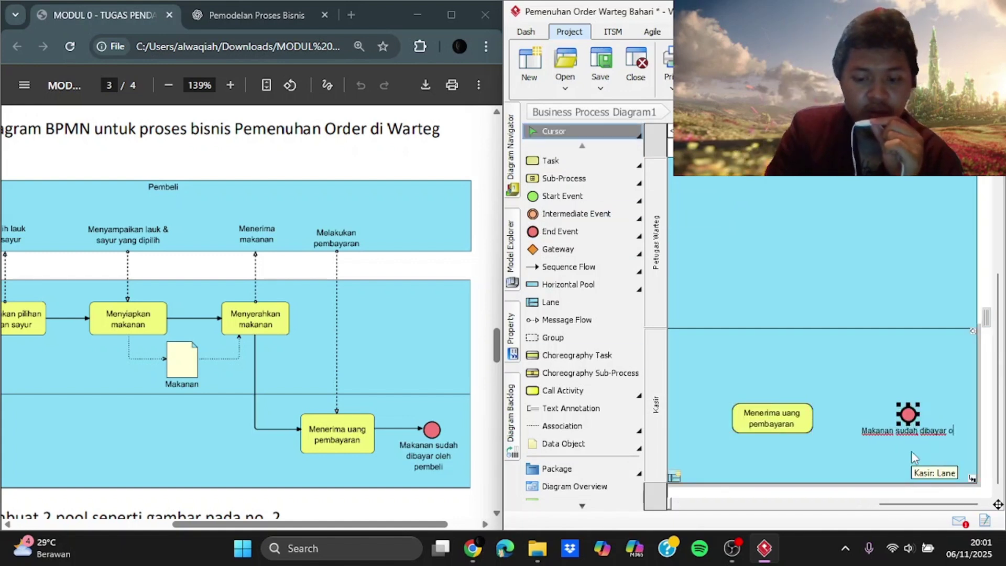
{"action": "key", "text": "Return"}
Connect the Menyerahkan makanan task to Menerima uang pembayaran in the Kasir lane with a sequence flow
{"action": "left_click_drag", "start_coordinate": [922, 504], "coordinate": [840, 508]}
{"action": "left_click", "coordinate": [569, 267]}
{"action": "left_click_drag", "start_coordinate": [692, 218], "coordinate": [880, 232]}
{"action": "left_click_drag", "start_coordinate": [866, 446], "coordinate": [867, 447]}
{"action": "left_click_drag", "start_coordinate": [860, 504], "coordinate": [899, 505]}
{"action": "left_click", "coordinate": [599, 266]}
{"action": "mouse_move", "coordinate": [743, 224]}
{"action": "left_mouse_down"}
{"action": "mouse_move", "coordinate": [869, 416]}
{"action": "mouse_move", "coordinate": [885, 421]}
{"action": "left_mouse_up"}
Align the end event with the Menerima uang pembayaran task and connect the task to it with a sequence flow
{"action": "left_click_drag", "start_coordinate": [896, 504], "coordinate": [937, 505]}
{"action": "left_click_drag", "start_coordinate": [887, 414], "coordinate": [909, 418]}
{"action": "left_click", "coordinate": [569, 267]}
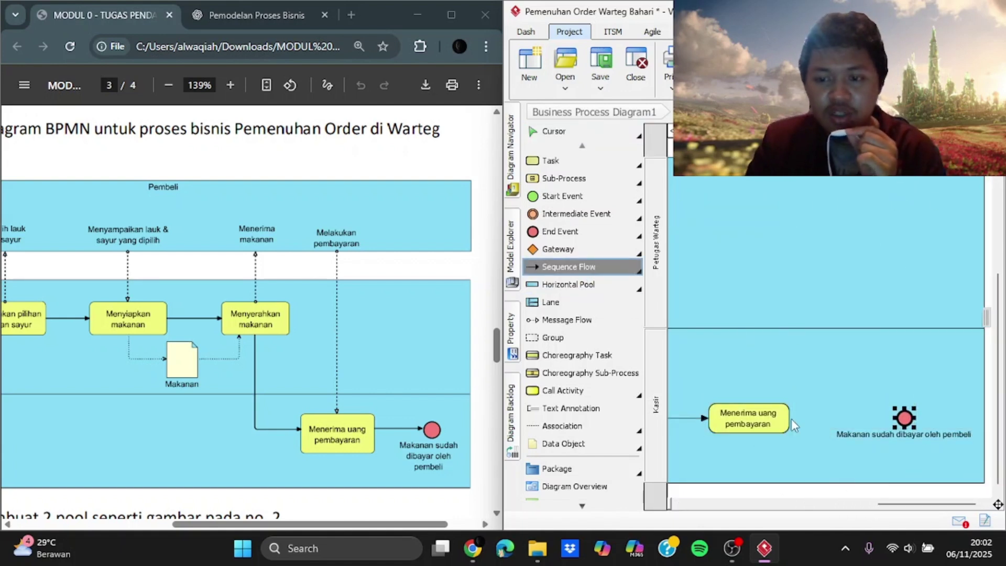
{"action": "left_click_drag", "start_coordinate": [750, 417], "coordinate": [905, 415]}
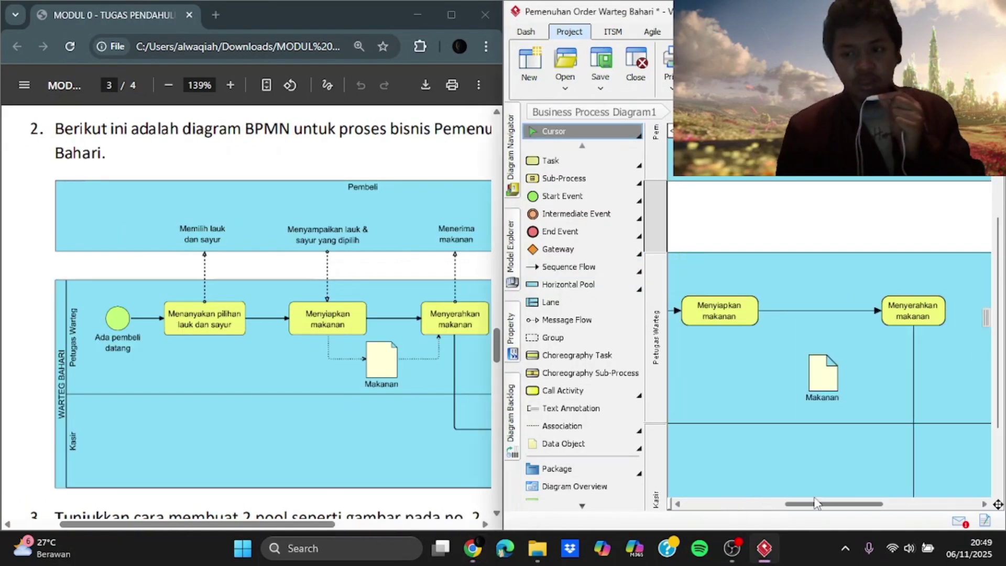
Add a task named "Memilih lauk dan sayur" at the Pembeli pool's lower edge, above the Menanyakan pilihan lauk dan sayur task
{"action": "mouse_move", "coordinate": [838, 506]}
{"action": "left_mouse_down"}
{"action": "mouse_move", "coordinate": [859, 511]}
{"action": "mouse_move", "coordinate": [701, 512]}
{"action": "left_mouse_up"}
{"action": "scroll", "coordinate": [699, 512], "scroll_direction": "up", "scroll_amount": 5}
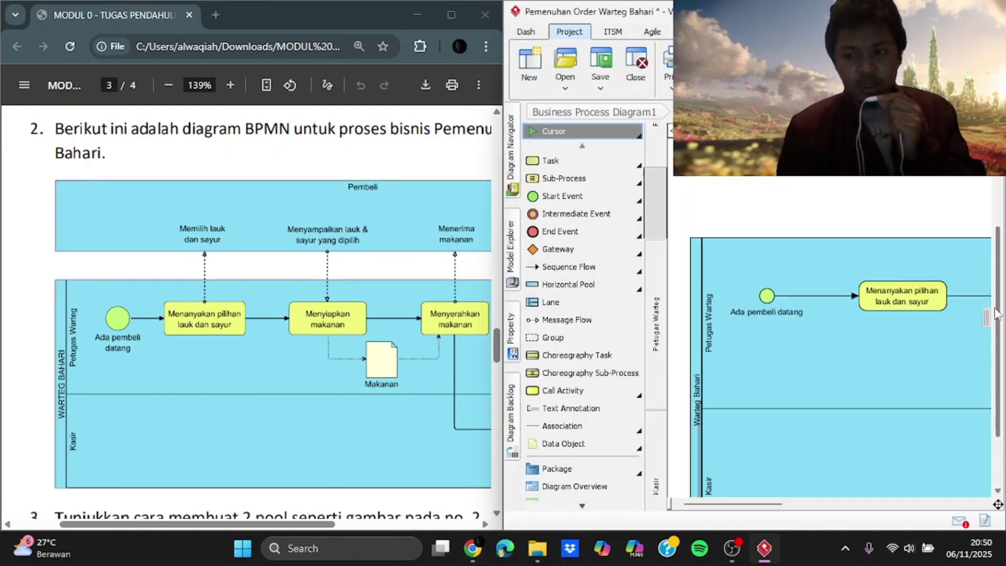
{"action": "left_click", "coordinate": [571, 161]}
{"action": "left_click", "coordinate": [892, 276]}
{"action": "type", "text": "Memil"}
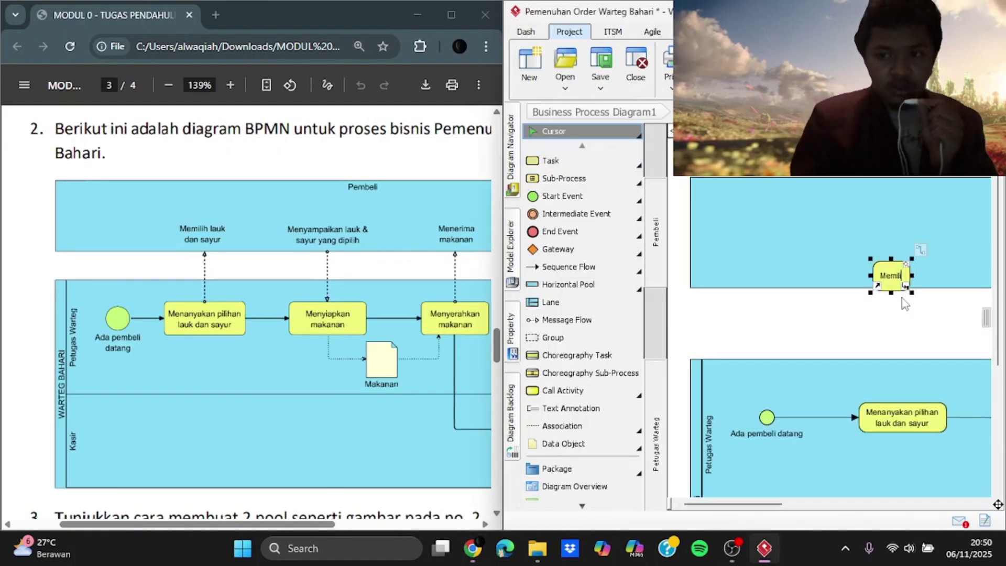